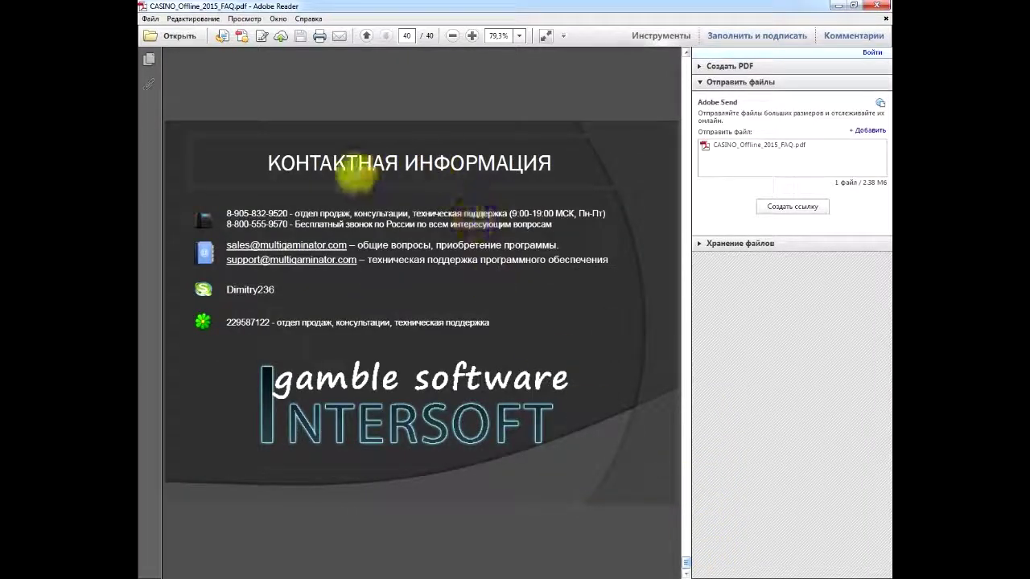
# Step: Close the CASINO_Offline_2015_FAQ guide after reaching its final page, 40 of 40
pyautogui.click(877, 6)
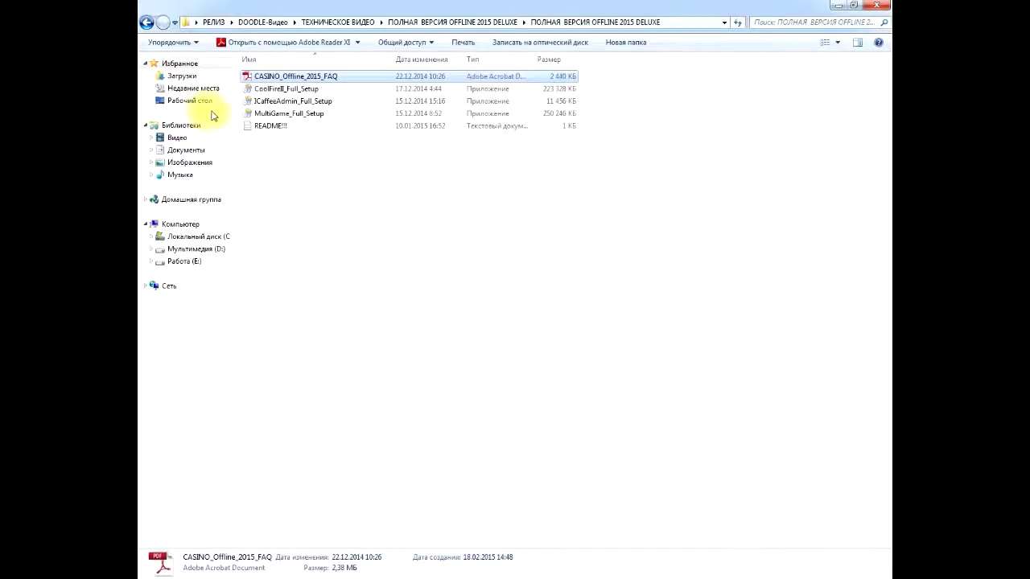
# Step: Run ICaffeeAdmin_Full_Setup in Russian with the default folder, unchecking the website visit at finish
pyautogui.click(309, 101)
pyautogui.press('Return')
pyautogui.click(505, 333)
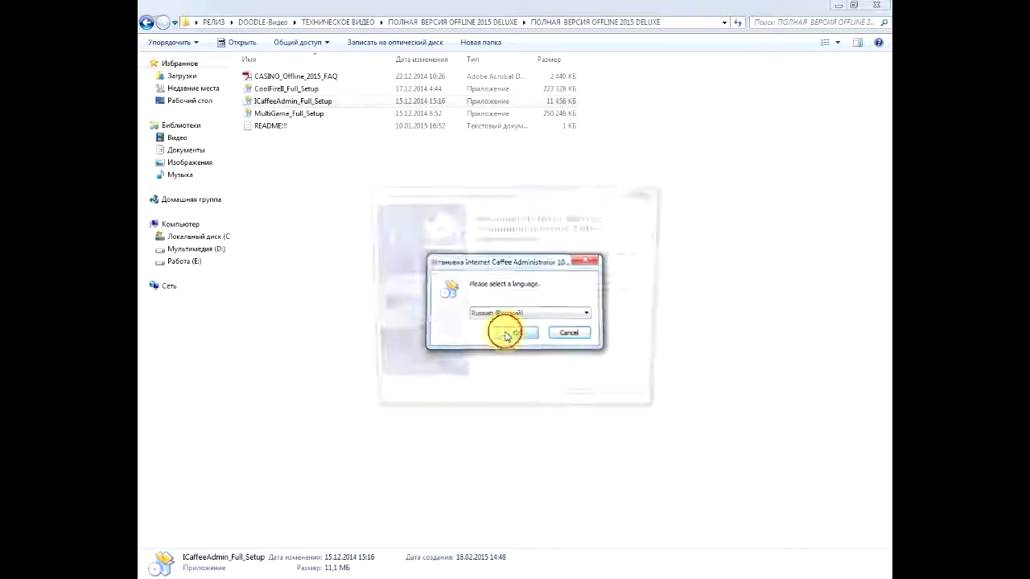
pyautogui.click(585, 401)
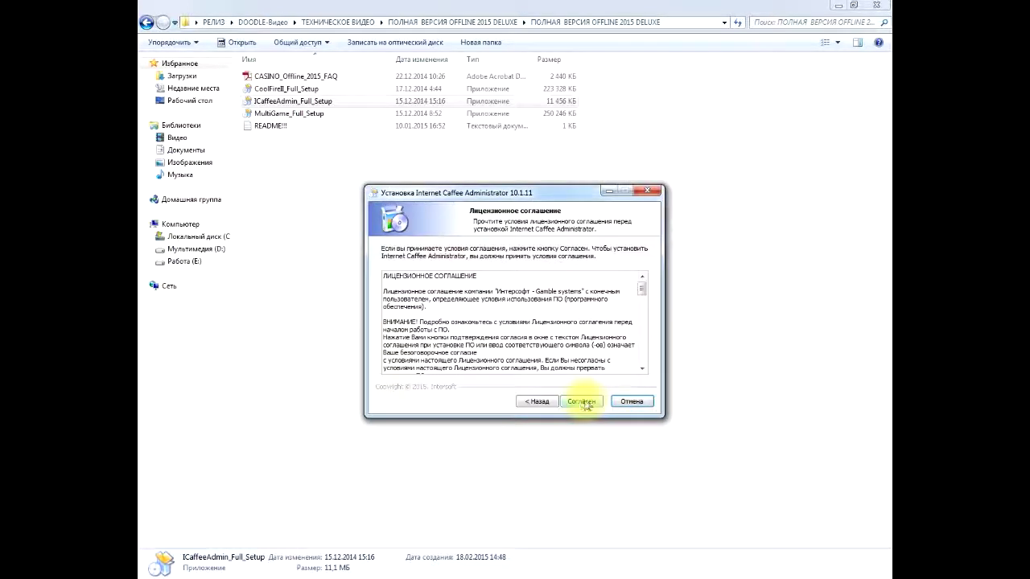
pyautogui.click(581, 401)
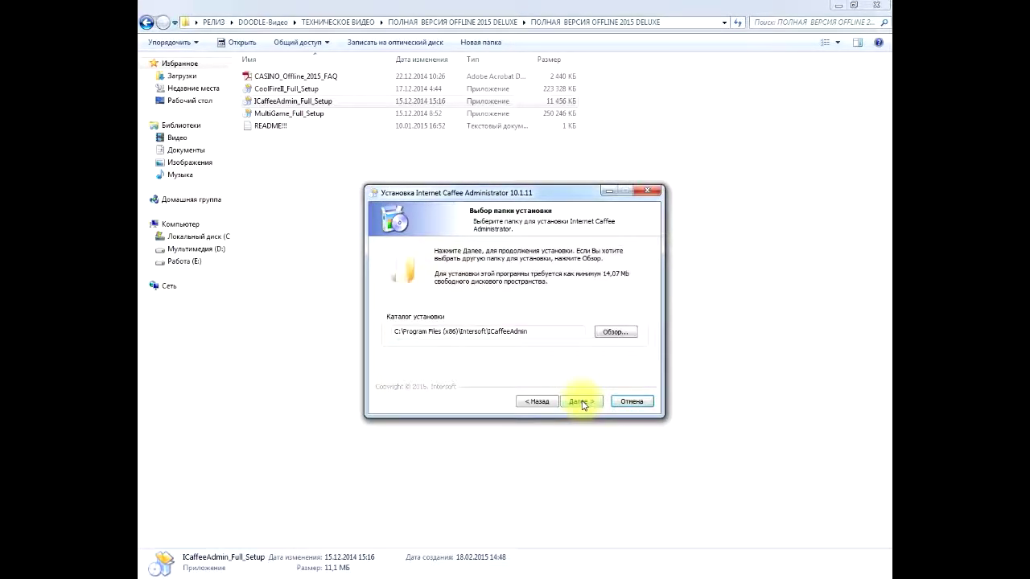
pyautogui.click(582, 401)
pyautogui.click(582, 401)
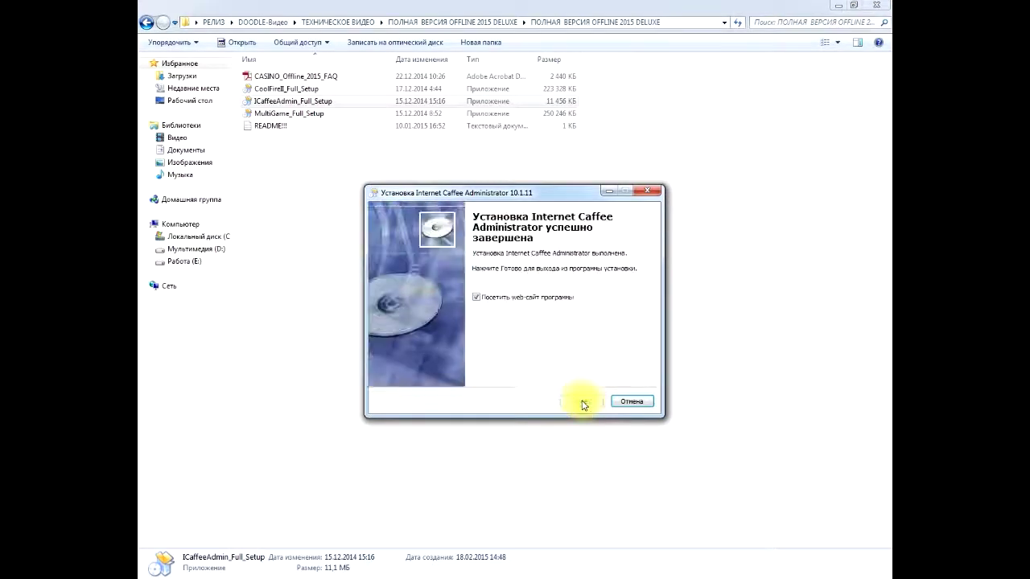
pyautogui.click(475, 298)
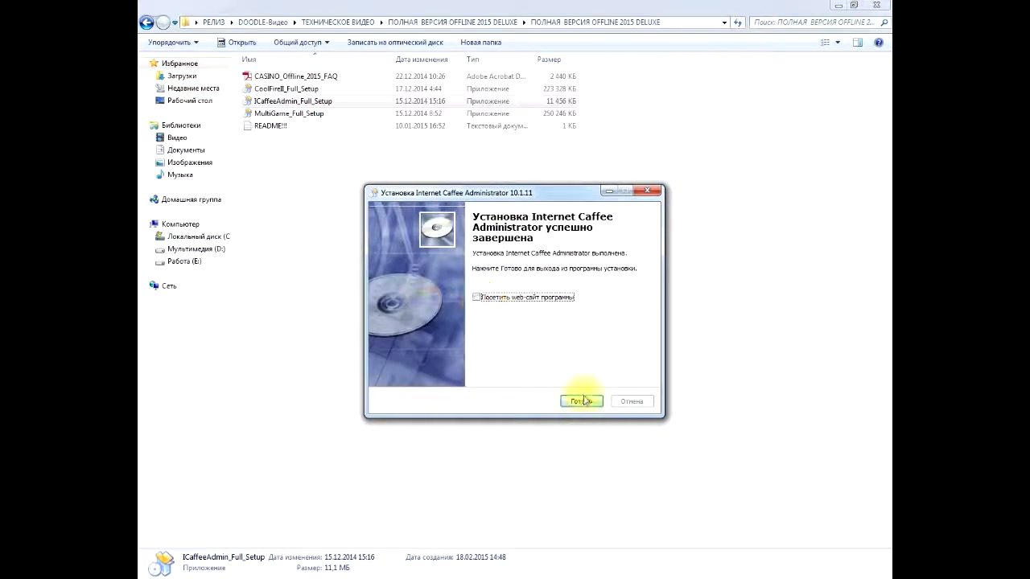
pyautogui.click(581, 400)
pyautogui.doubleClick(285, 113)
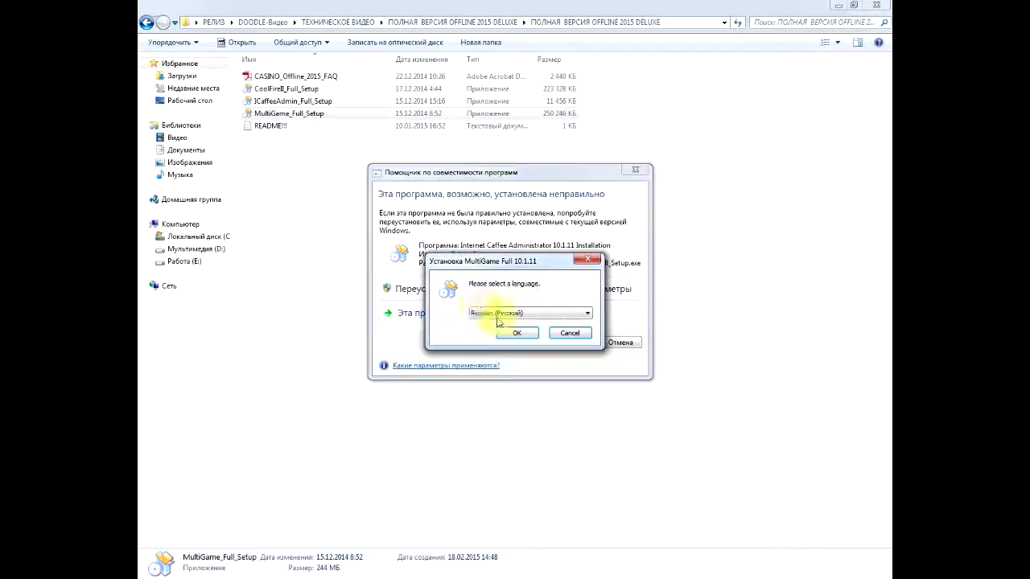
# Step: Run MultiGame_Full_Setup in Russian with the default folder, unchecking the website box at finish
pyautogui.click(416, 314)
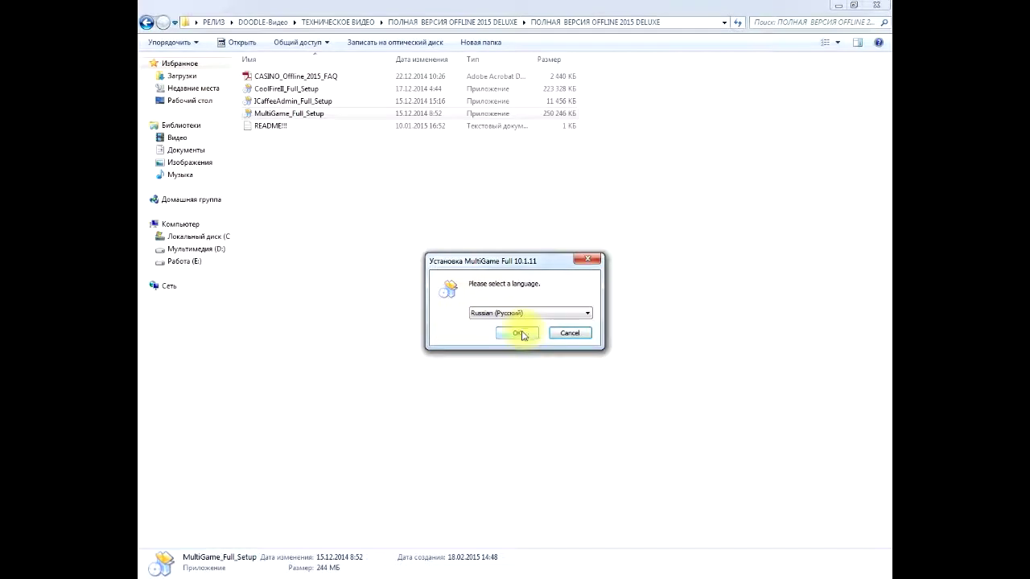
pyautogui.click(520, 333)
pyautogui.click(593, 402)
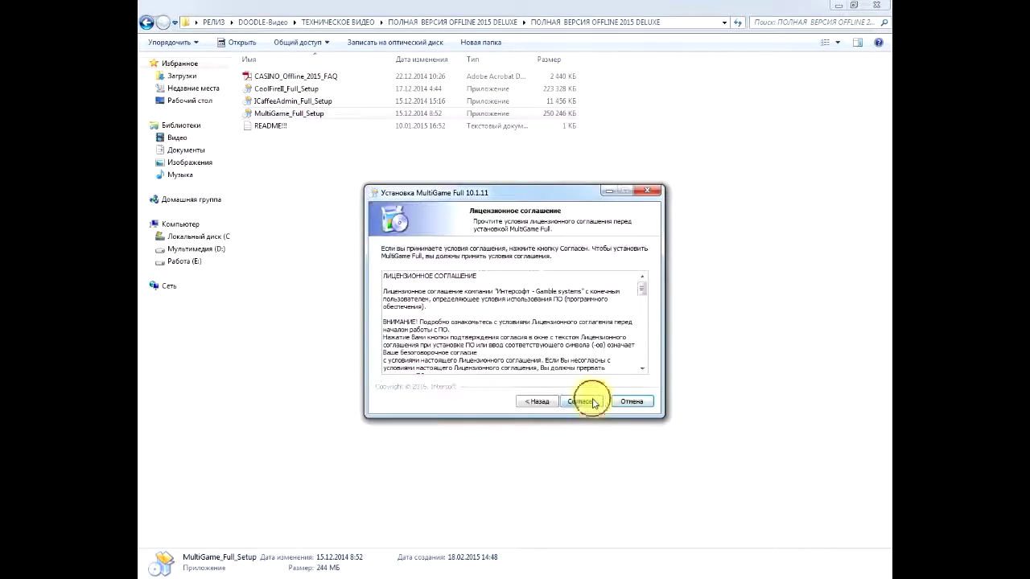
pyautogui.click(582, 401)
pyautogui.click(584, 402)
pyautogui.click(584, 400)
pyautogui.click(476, 299)
pyautogui.click(586, 401)
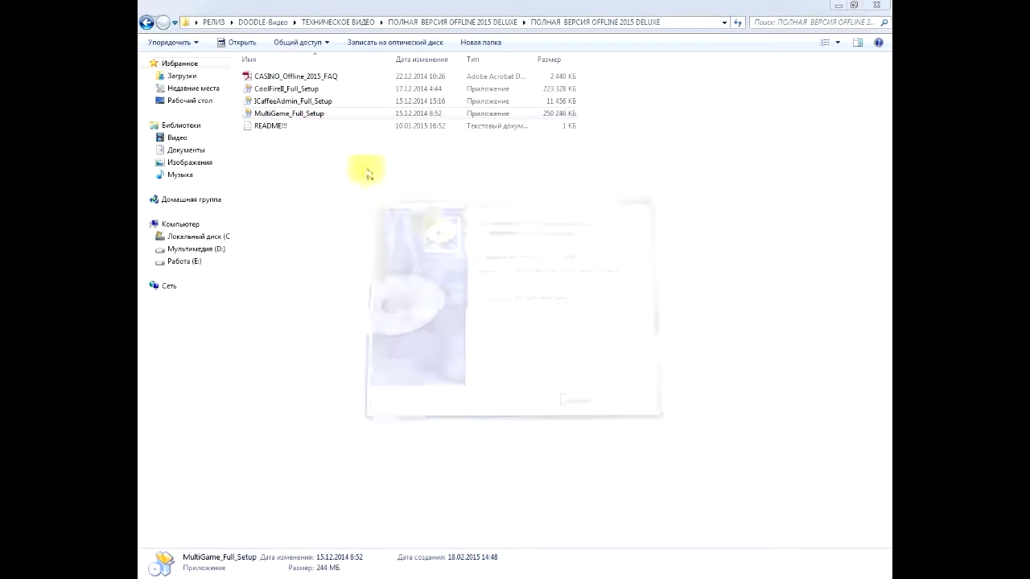
pyautogui.click(291, 90)
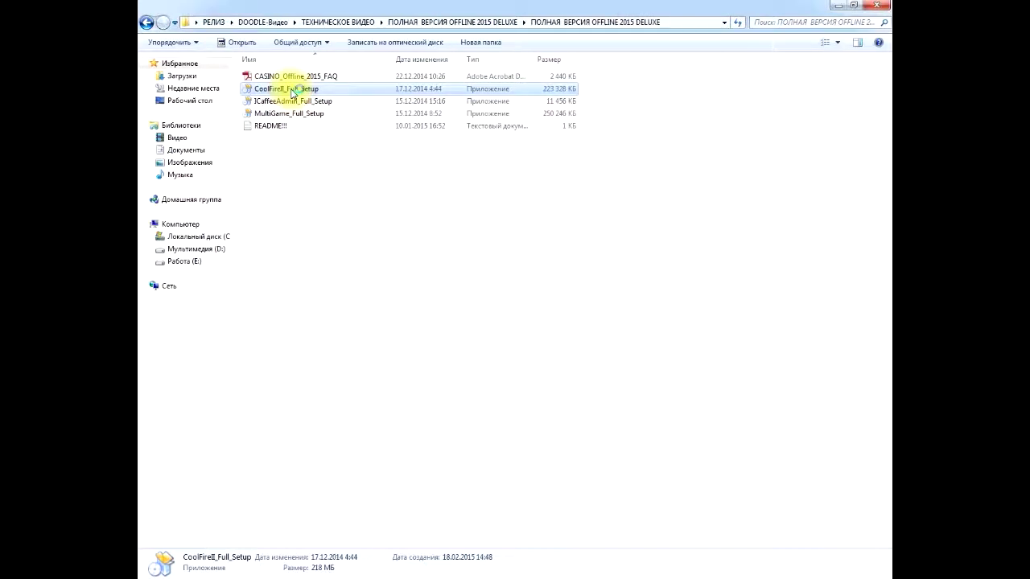
# Step: Run CoolFireII_Full_Setup through to Готово with the website box unchecked
pyautogui.doubleClick(291, 90)
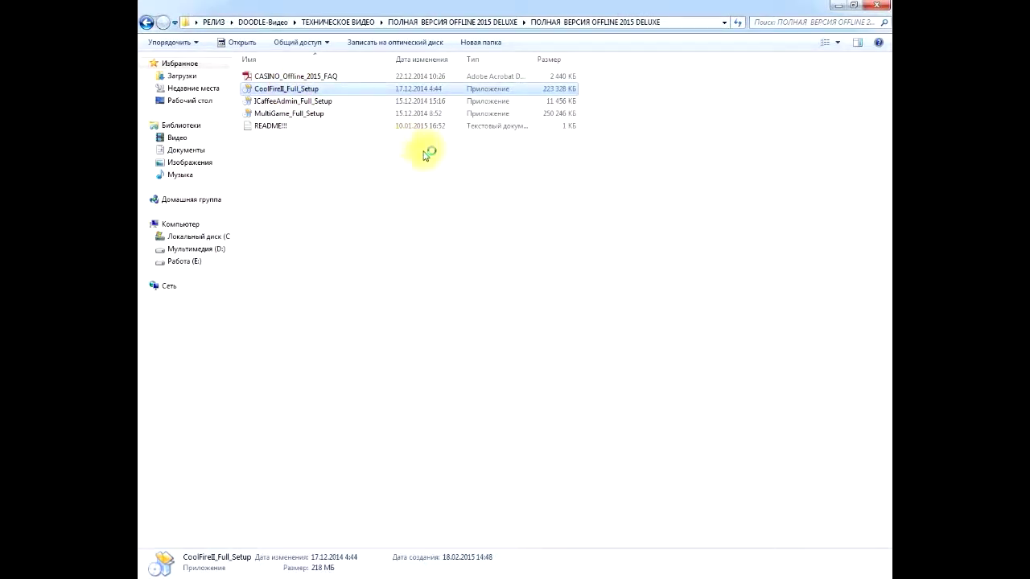
pyautogui.click(516, 333)
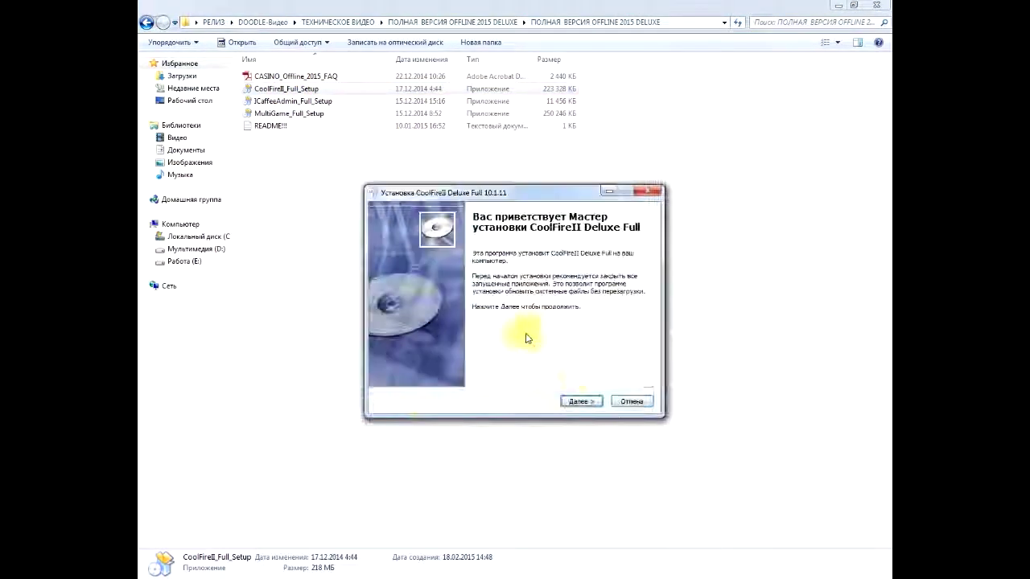
pyautogui.click(580, 402)
pyautogui.click(582, 401)
pyautogui.click(581, 402)
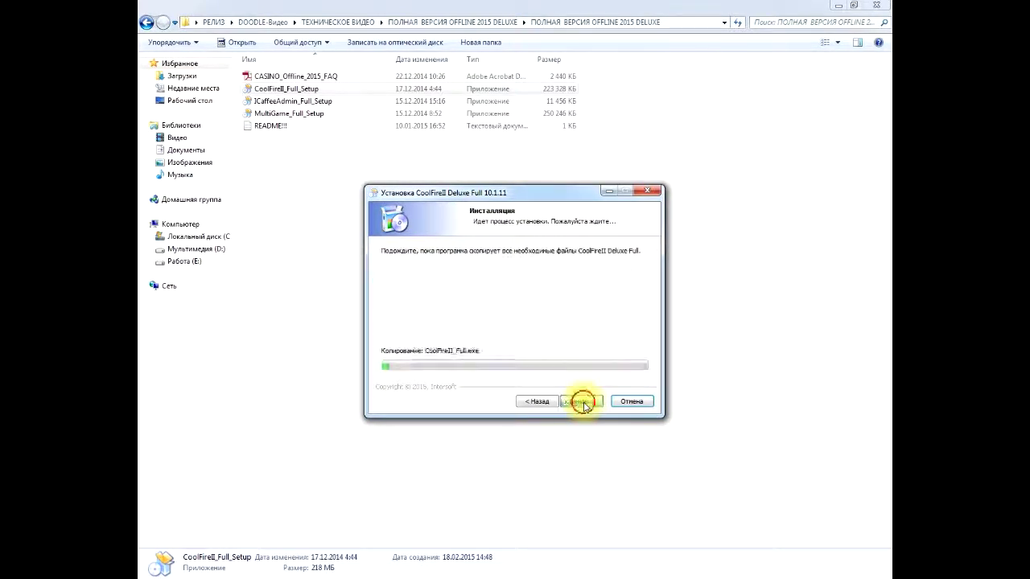
pyautogui.click(477, 299)
pyautogui.click(581, 401)
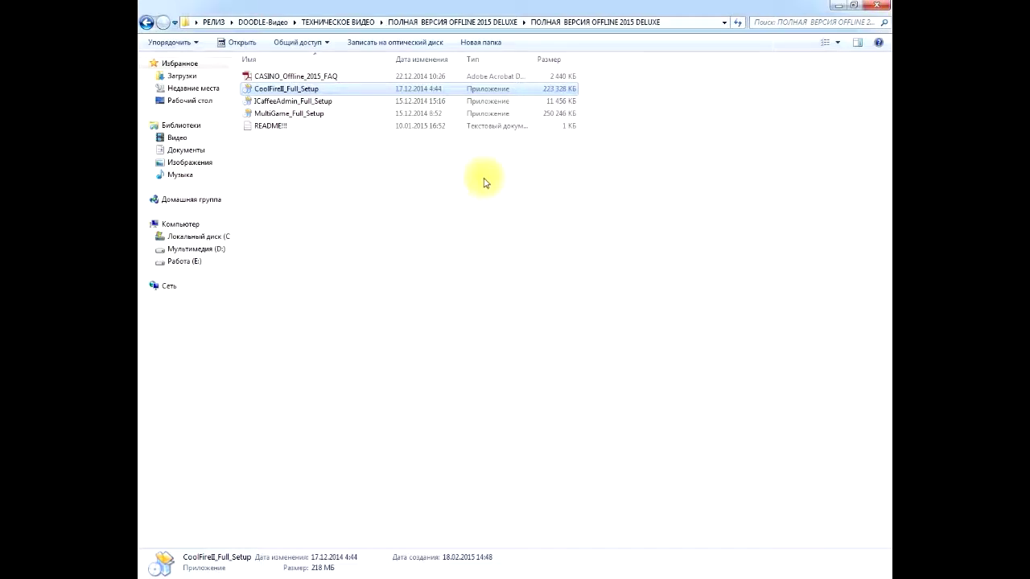
pyautogui.click(395, 169)
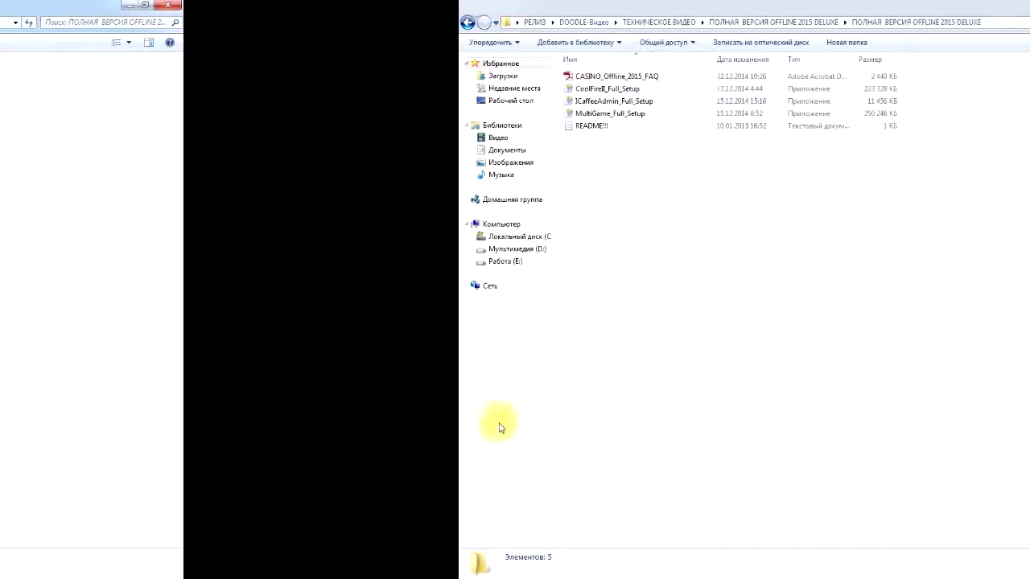
pyautogui.press('super')
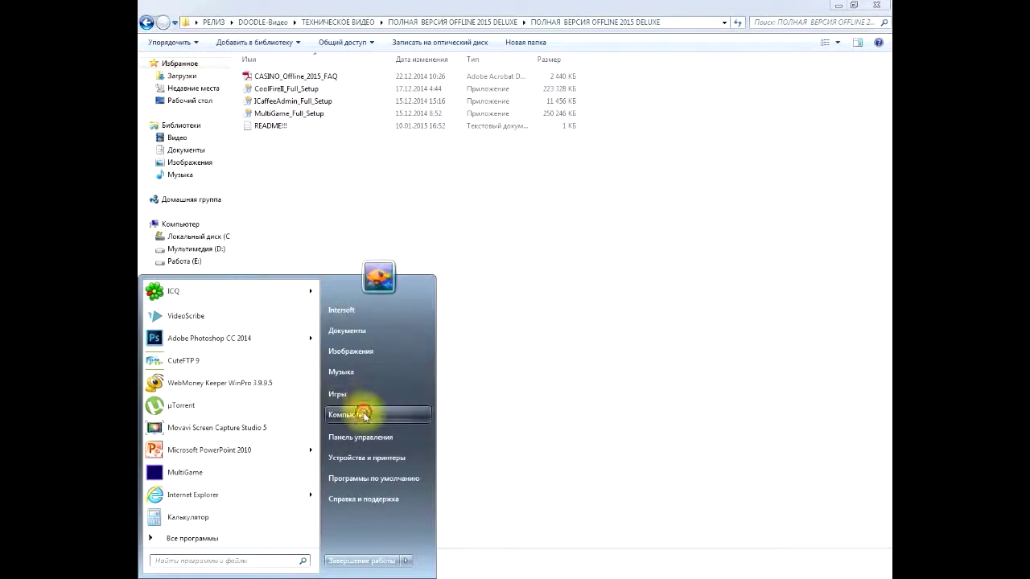
# Step: Browse to C:\Program Files (x86)\Intersoft\ICaffeeAdmin and launch ICaffeeAdmin_Full
pyautogui.click(379, 415)
pyautogui.doubleClick(341, 99)
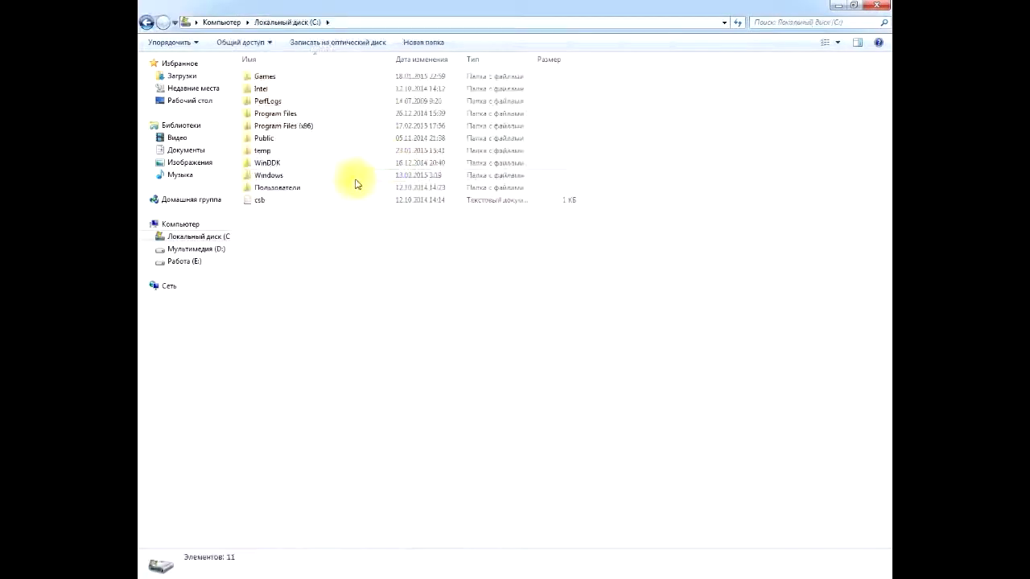
pyautogui.doubleClick(292, 128)
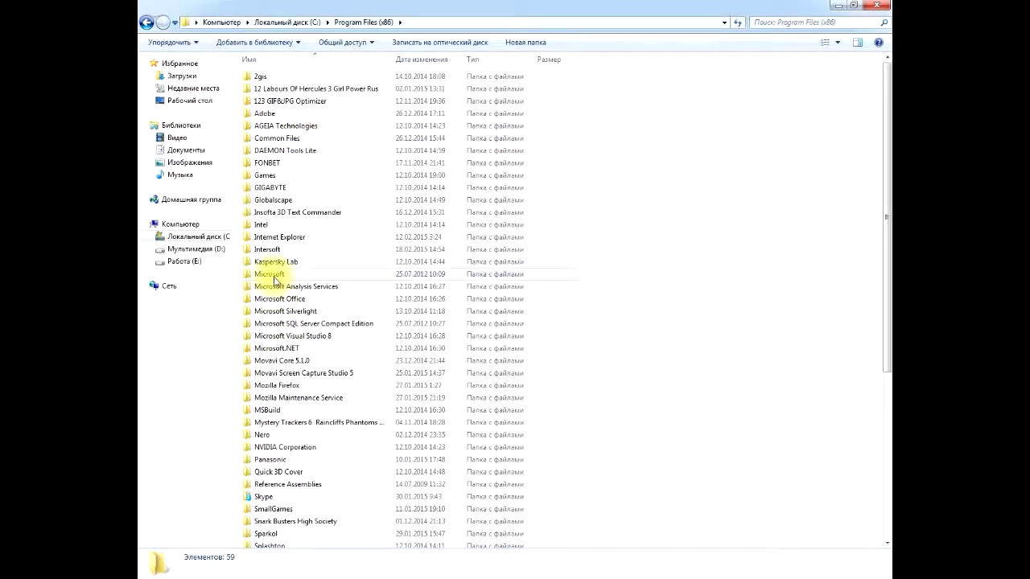
pyautogui.doubleClick(271, 252)
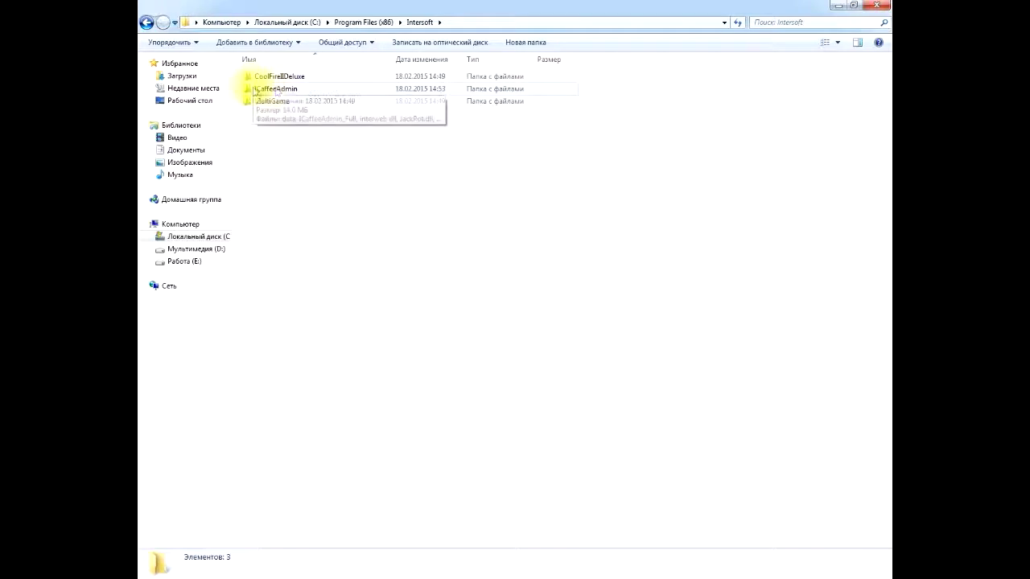
pyautogui.doubleClick(276, 90)
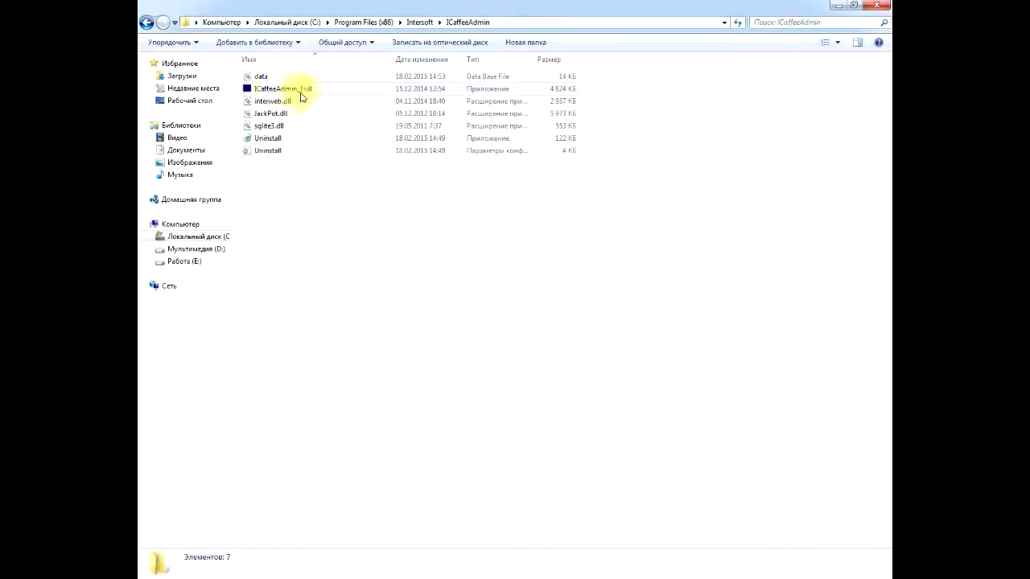
pyautogui.click(276, 89)
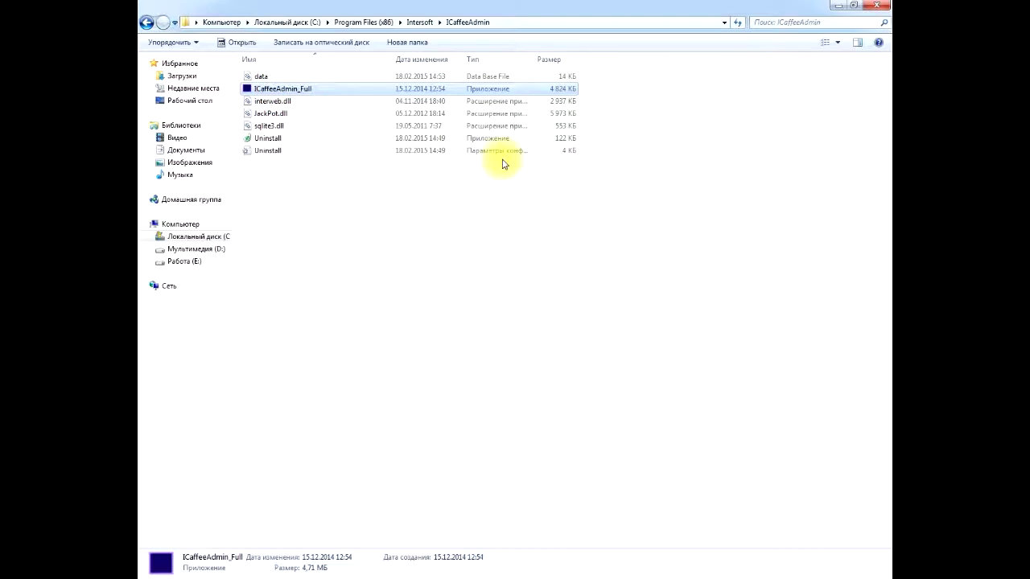
pyautogui.press('Return')
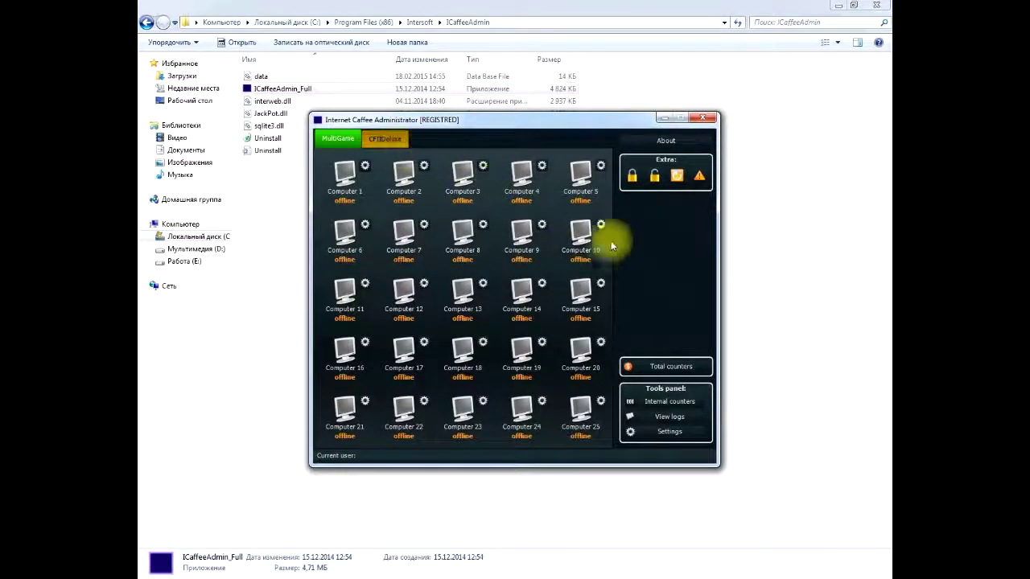
# Step: Set the Global tab's Language to Russian in Settings and save it
pyautogui.click(669, 432)
pyautogui.click(486, 217)
pyautogui.click(460, 233)
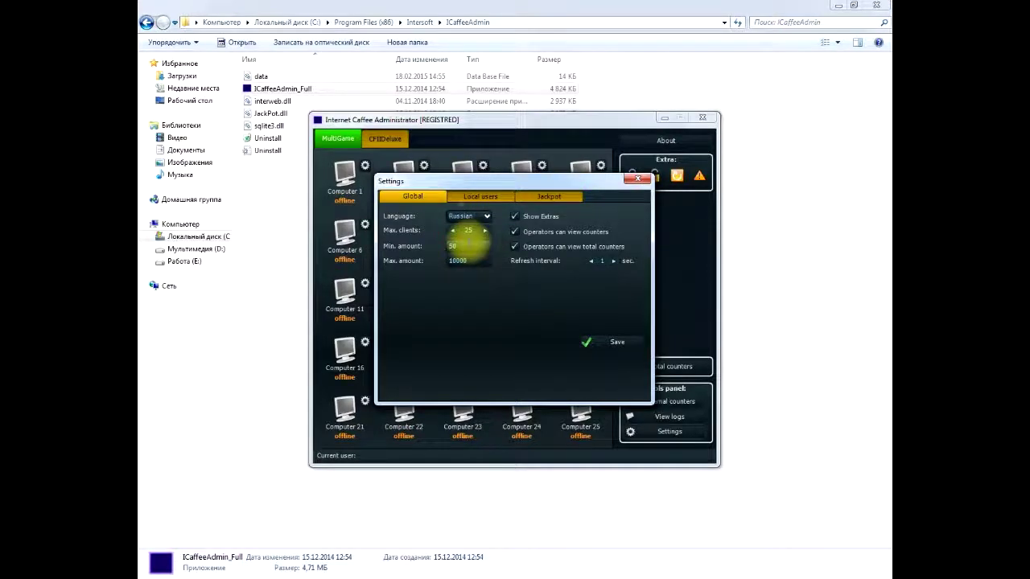
pyautogui.click(604, 342)
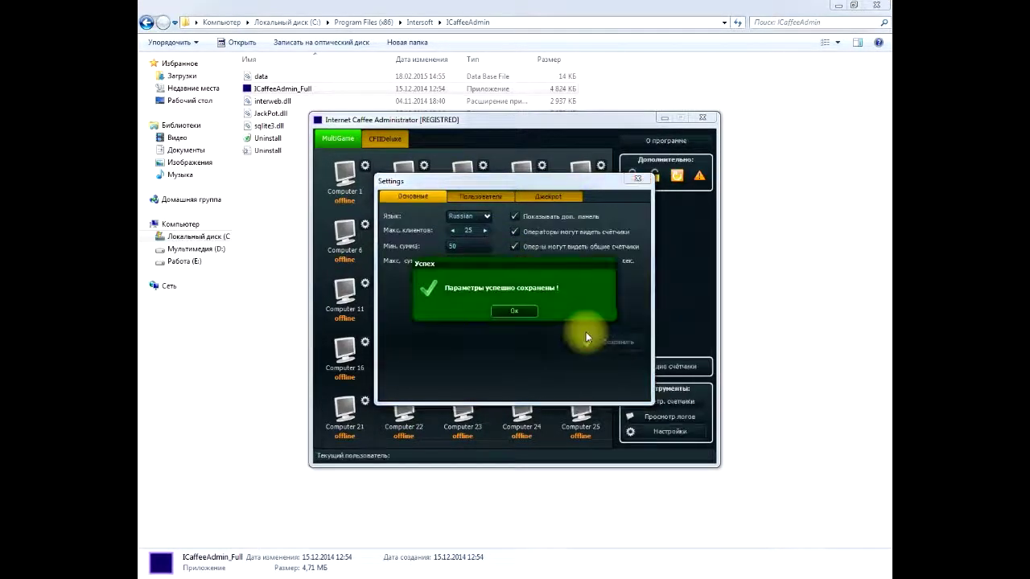
pyautogui.click(521, 310)
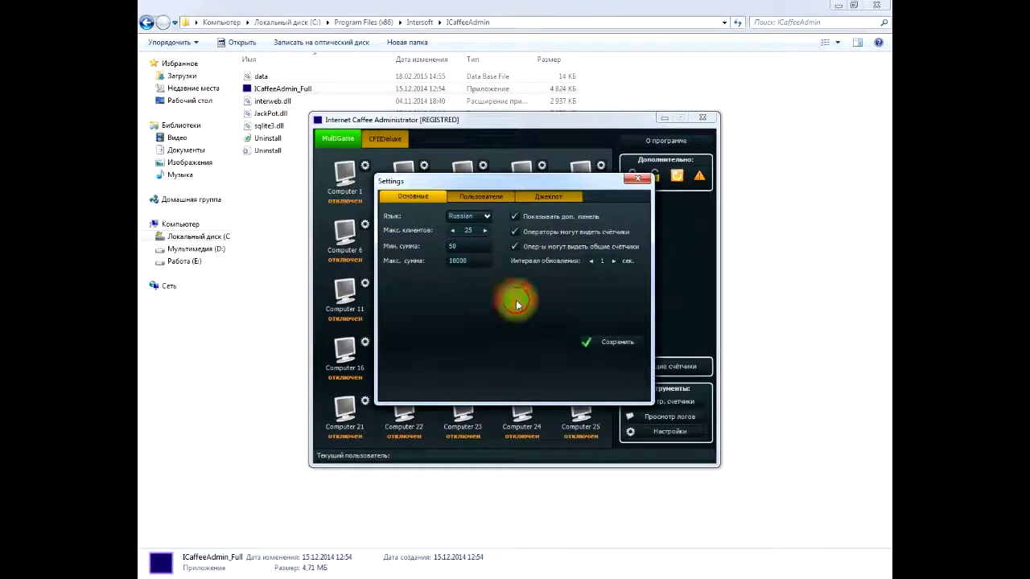
# Step: Add a new Administrator-status user in Пользователи, entering its login and password
pyautogui.click(477, 198)
pyautogui.click(471, 227)
pyautogui.write('Intere')
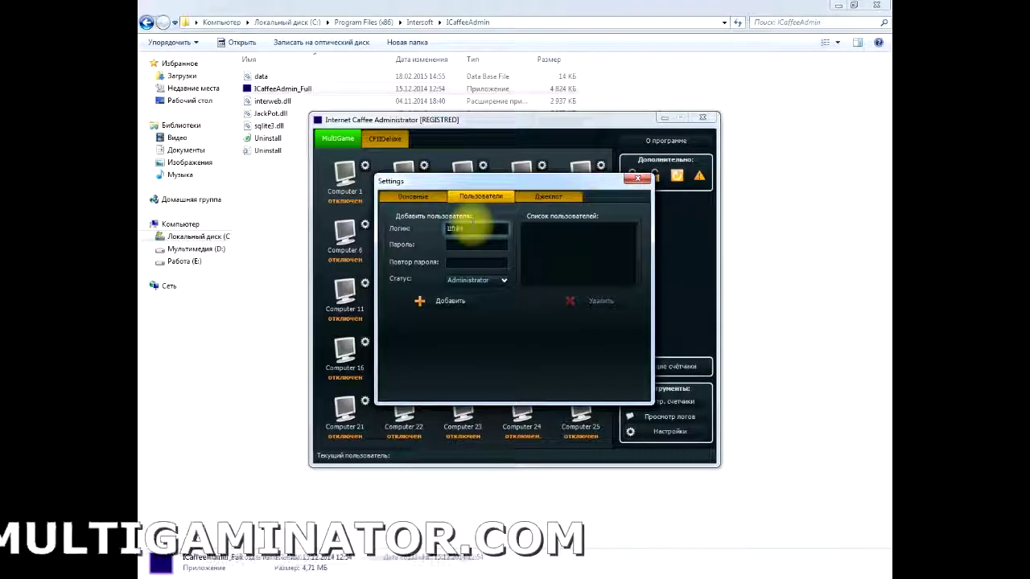
pyautogui.write('oft')
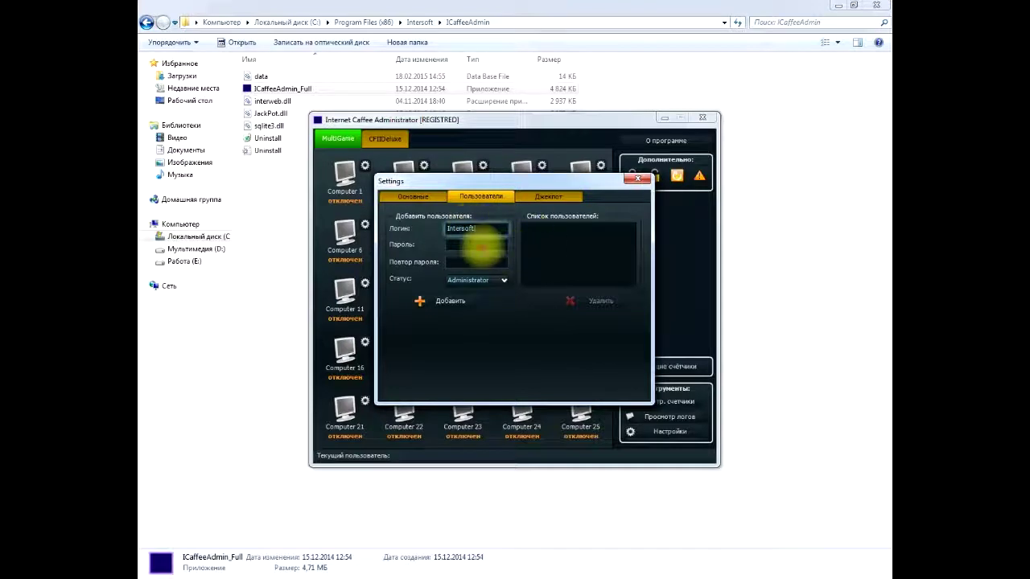
pyautogui.write('5')
pyautogui.click(476, 262)
pyautogui.write('12345')
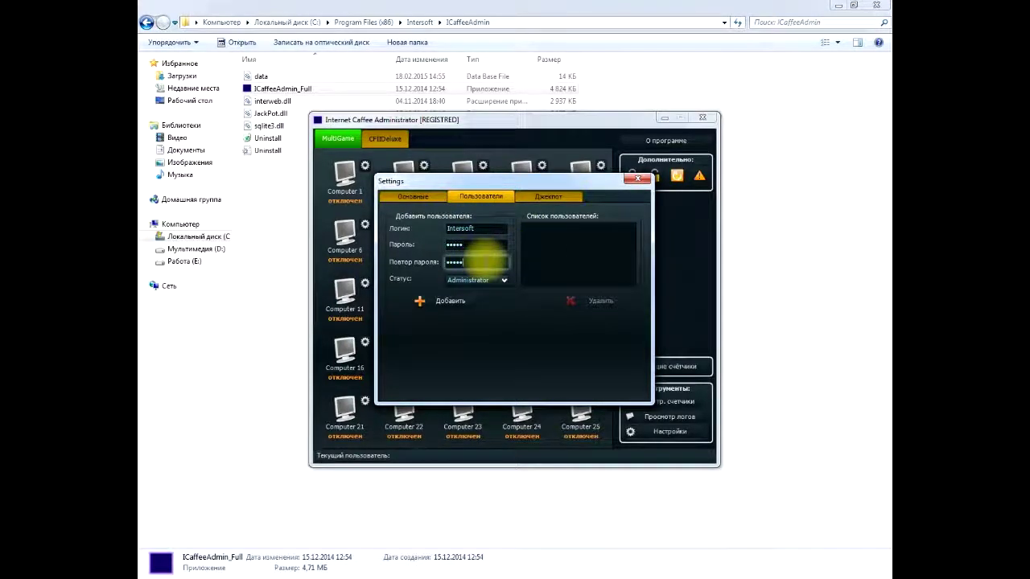
pyautogui.click(455, 303)
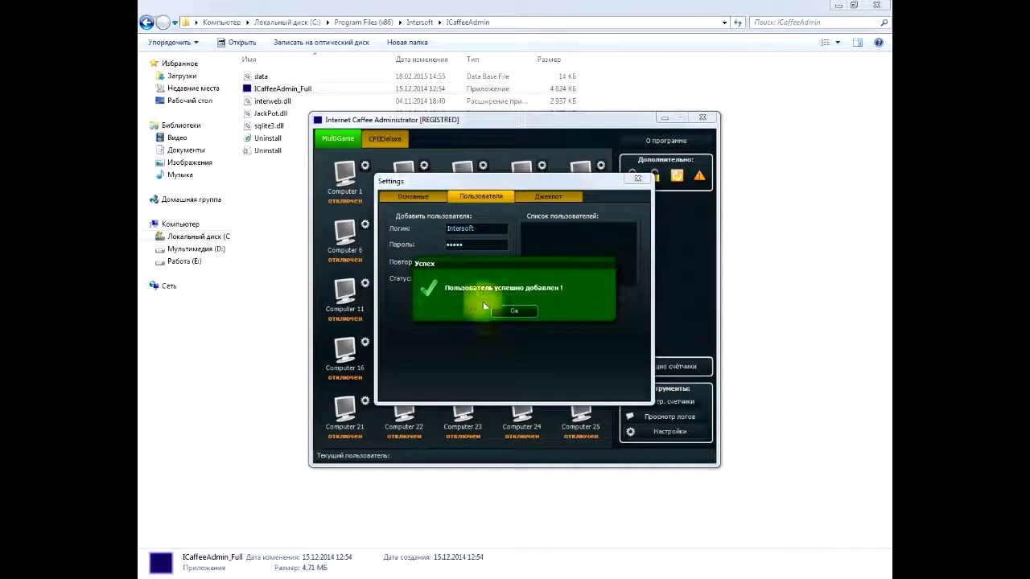
pyautogui.click(513, 310)
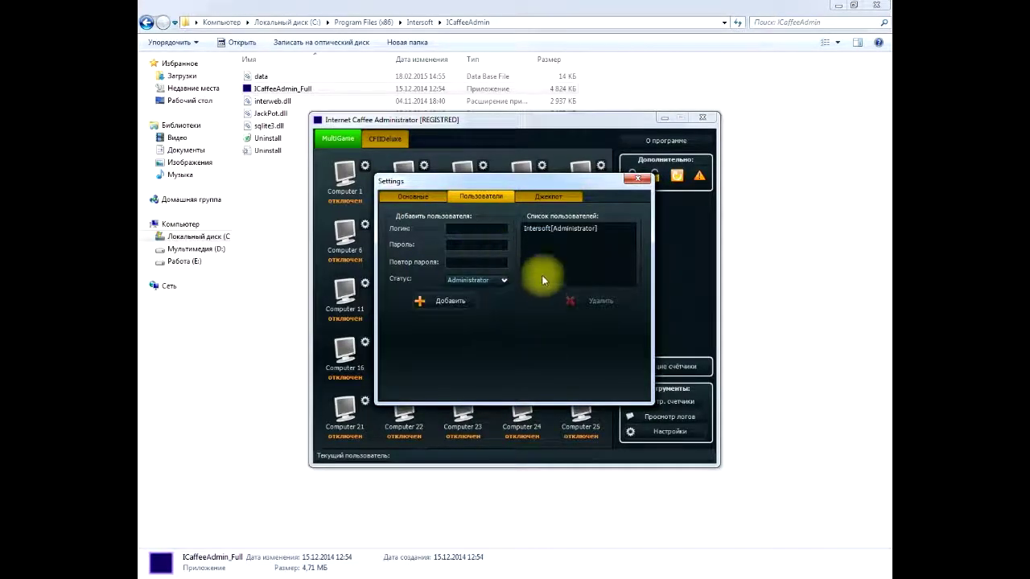
pyautogui.click(539, 198)
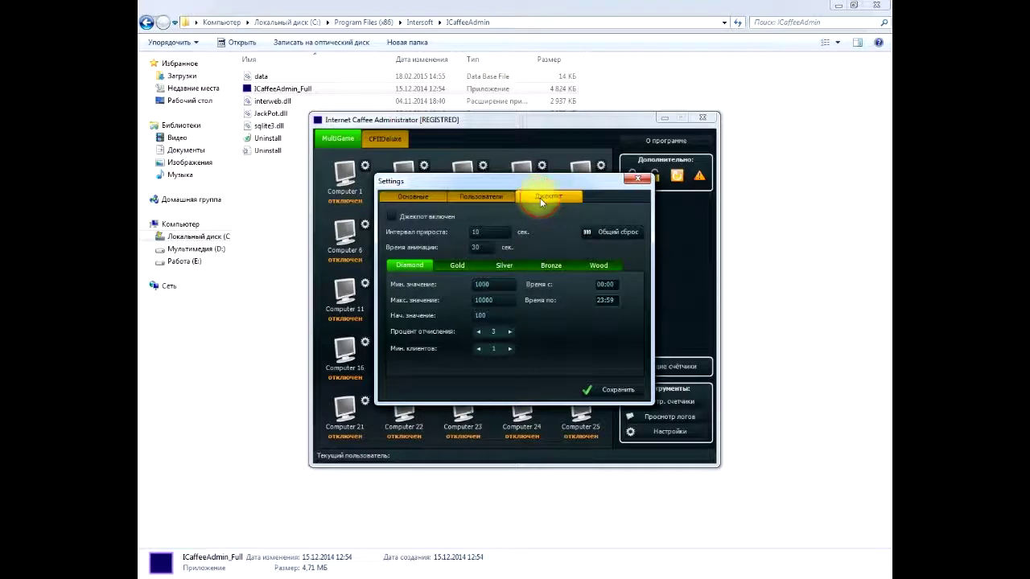
# Step: Go through the Gold, Silver, Bronze and Wood jackpot tiers, save, and close Settings
pyautogui.click(392, 218)
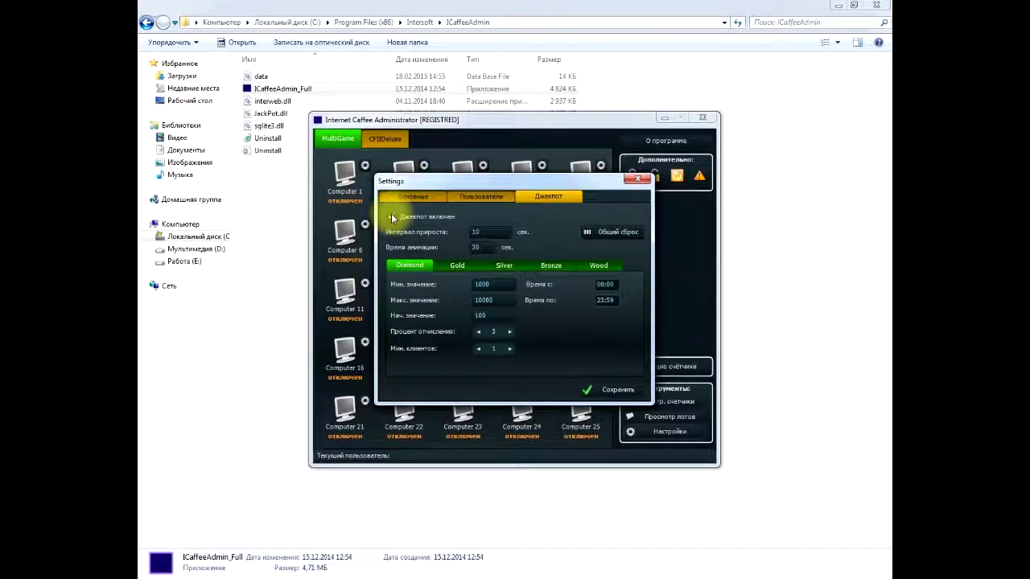
pyautogui.click(392, 217)
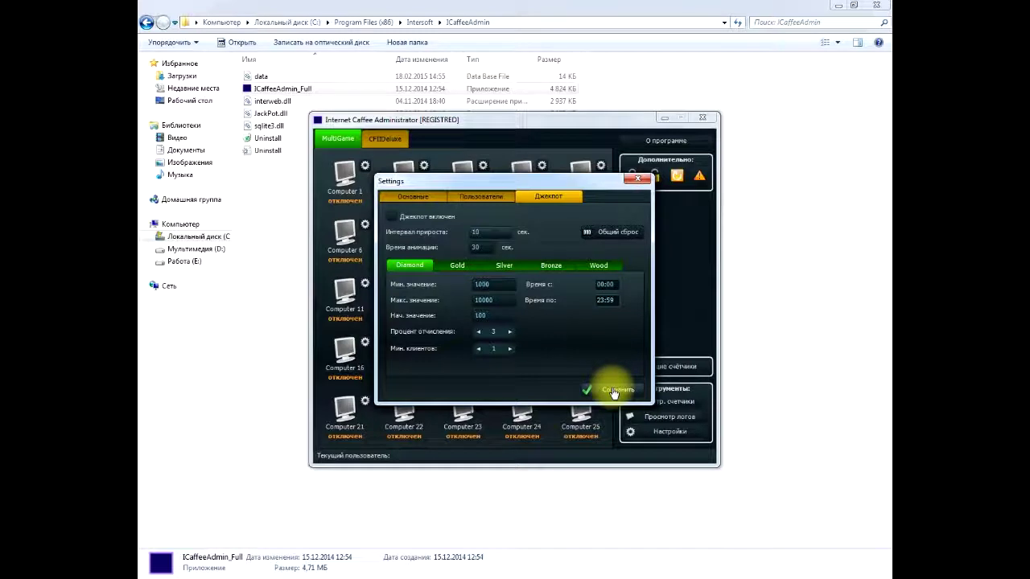
pyautogui.click(458, 266)
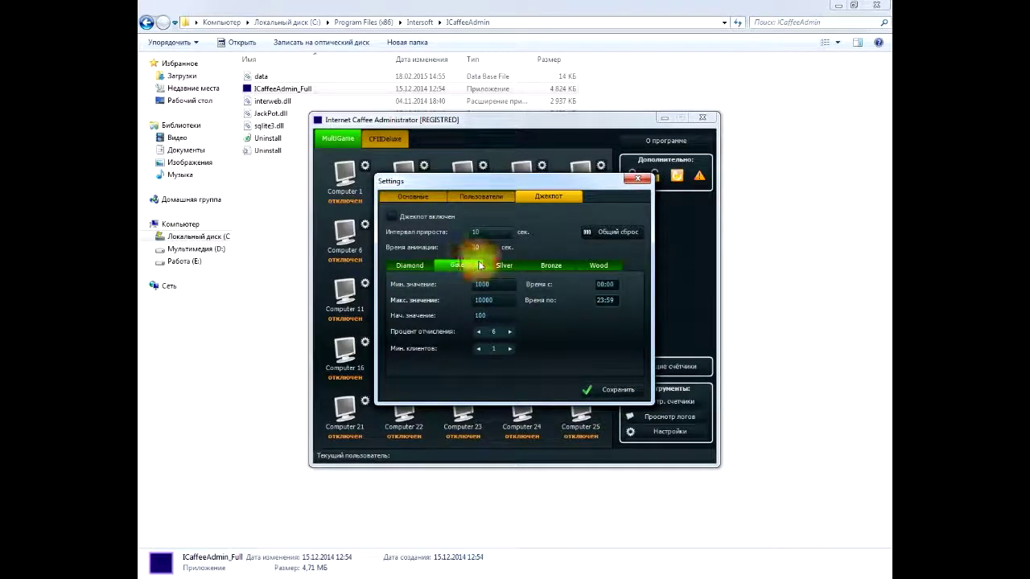
pyautogui.click(497, 266)
pyautogui.click(551, 266)
pyautogui.click(599, 266)
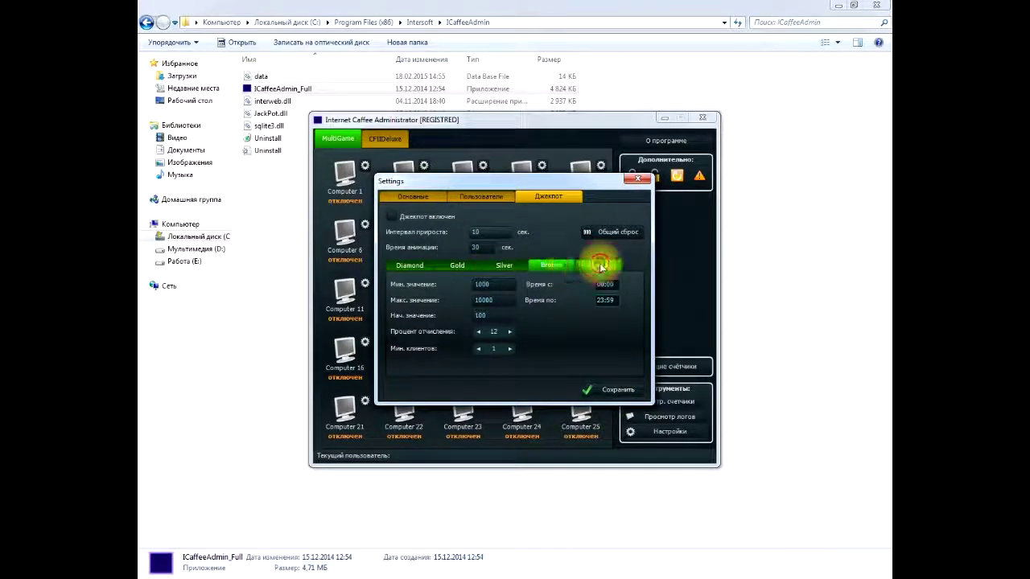
pyautogui.click(613, 392)
pyautogui.click(533, 314)
pyautogui.click(413, 197)
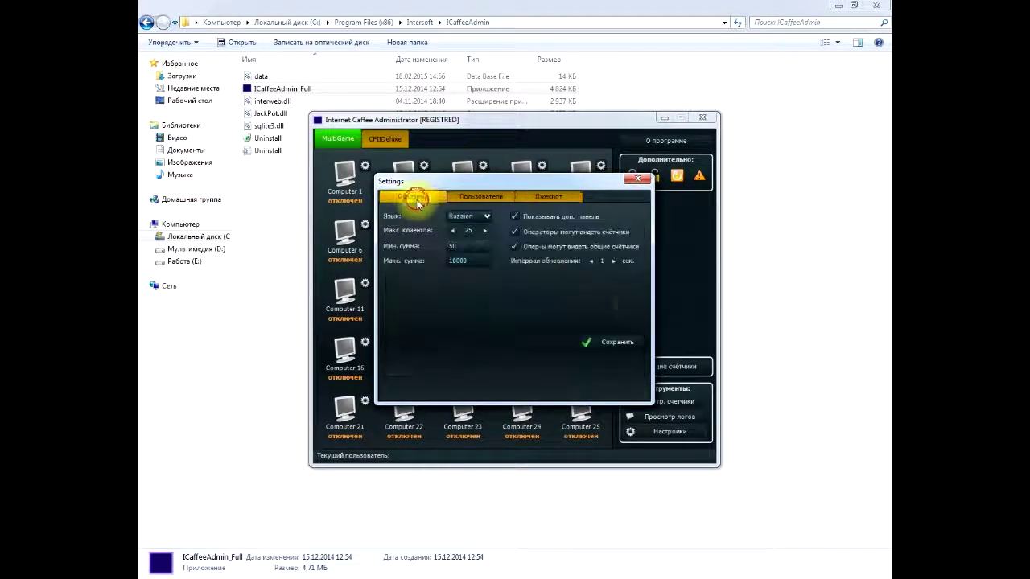
pyautogui.click(641, 180)
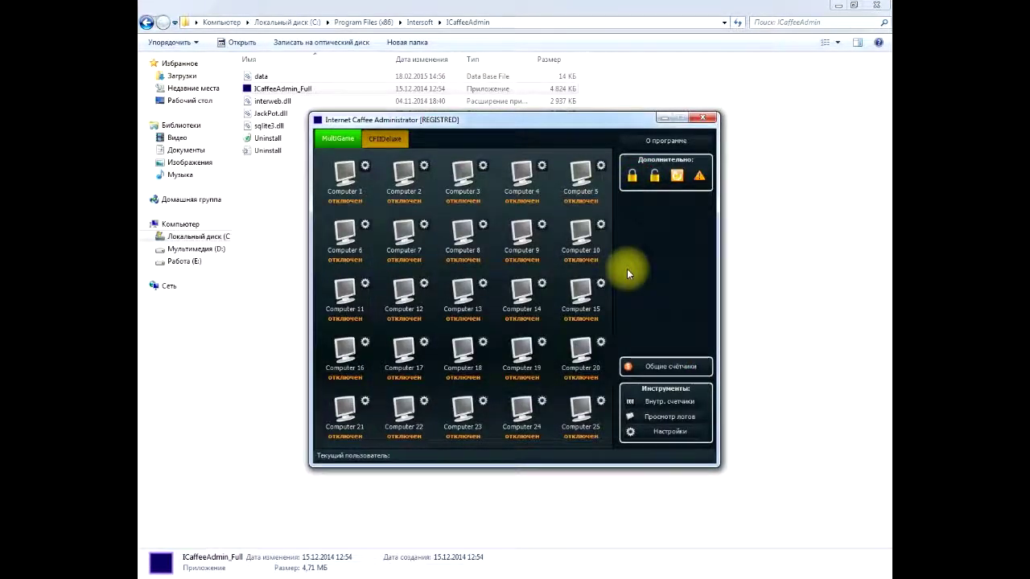
# Step: Set Computer 1's MultiGame client IP address to 127.0.0.1
pyautogui.click(364, 168)
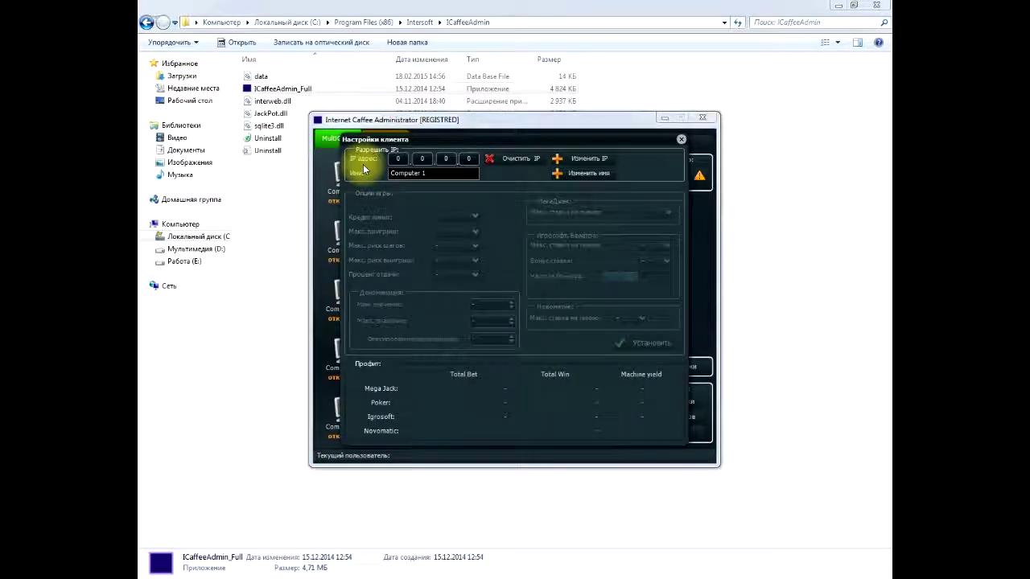
pyautogui.click(400, 158)
pyautogui.write('127')
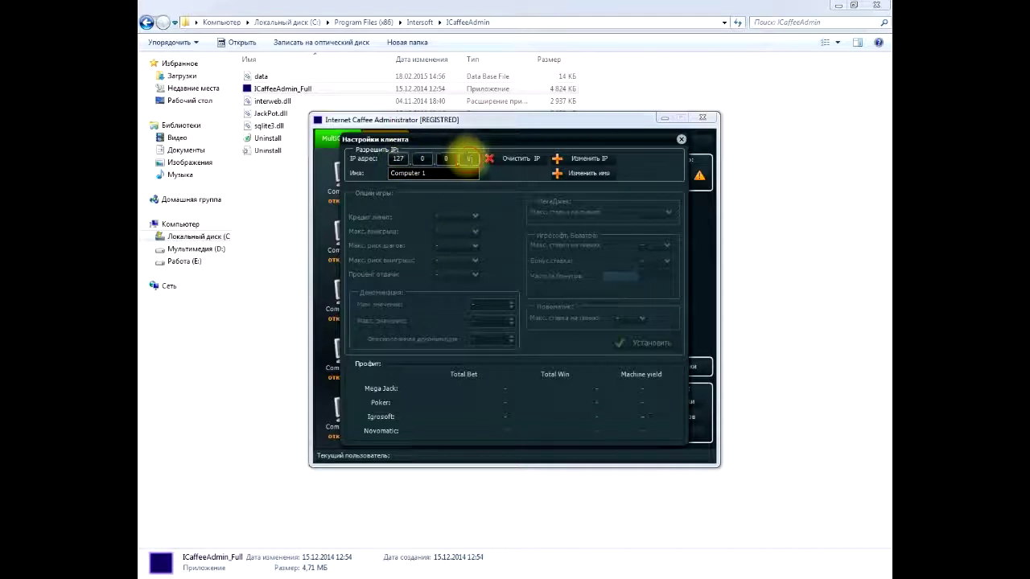
pyautogui.write('1')
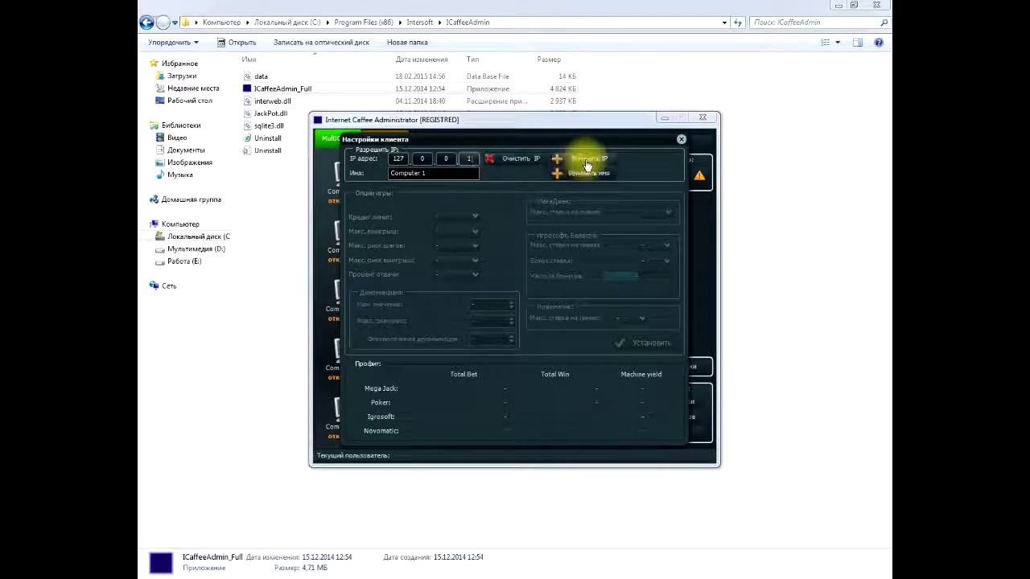
pyautogui.click(586, 165)
pyautogui.click(522, 311)
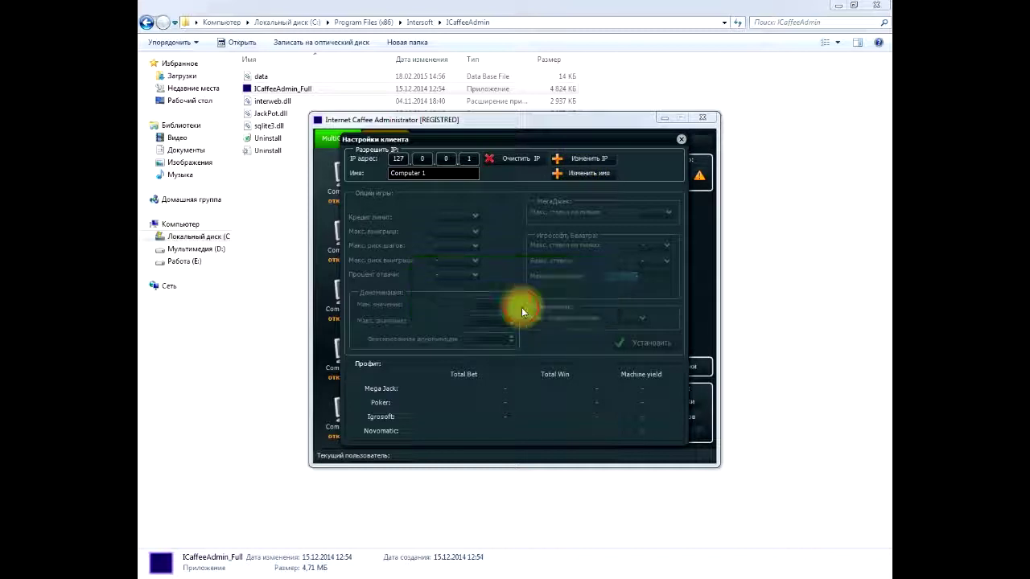
pyautogui.click(680, 140)
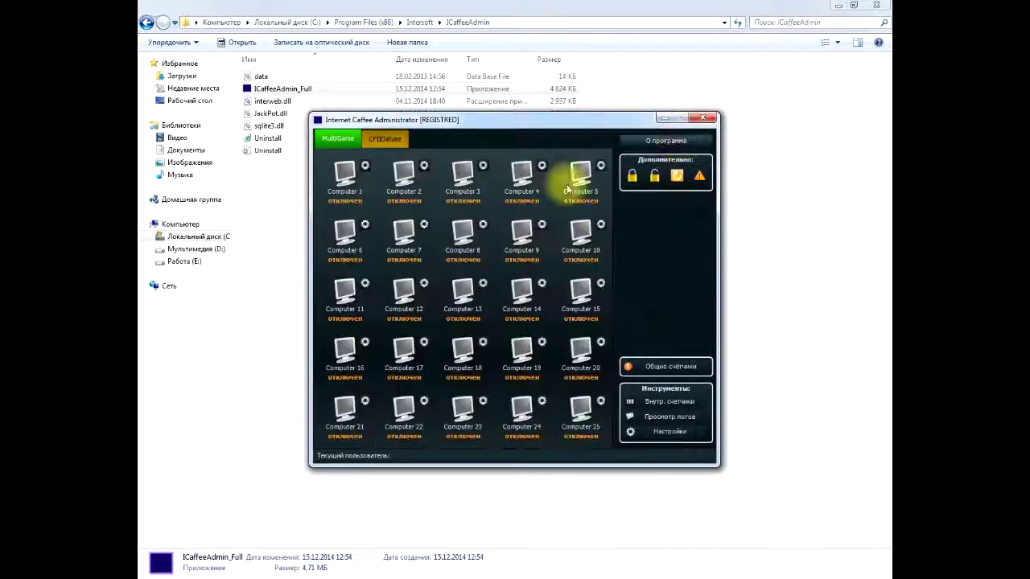
# Step: Apply IP 127.0.0.1 to Computer 1 in the CFIIDeluxe computer list
pyautogui.click(379, 140)
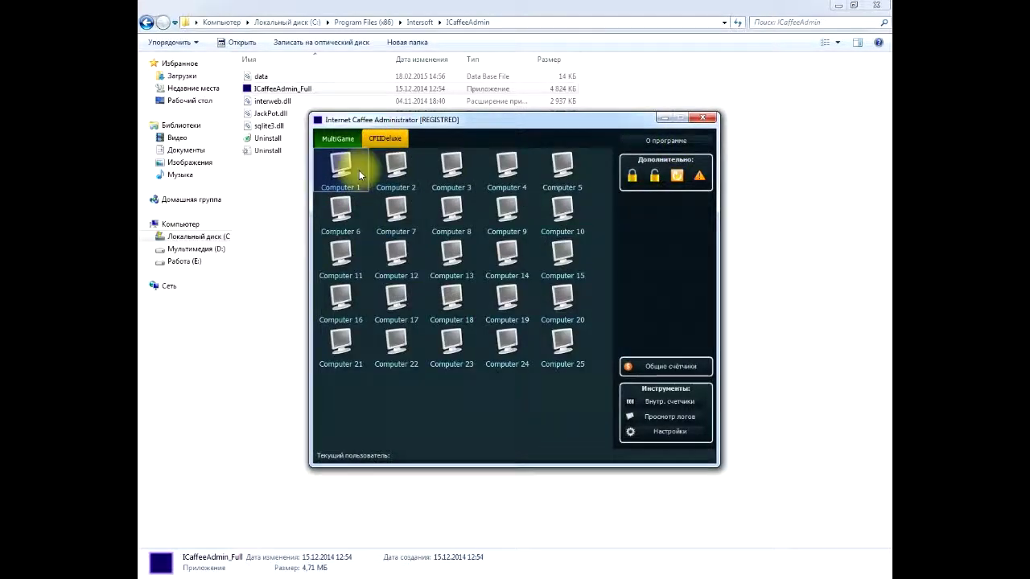
pyautogui.rightClick(366, 171)
pyautogui.click(391, 231)
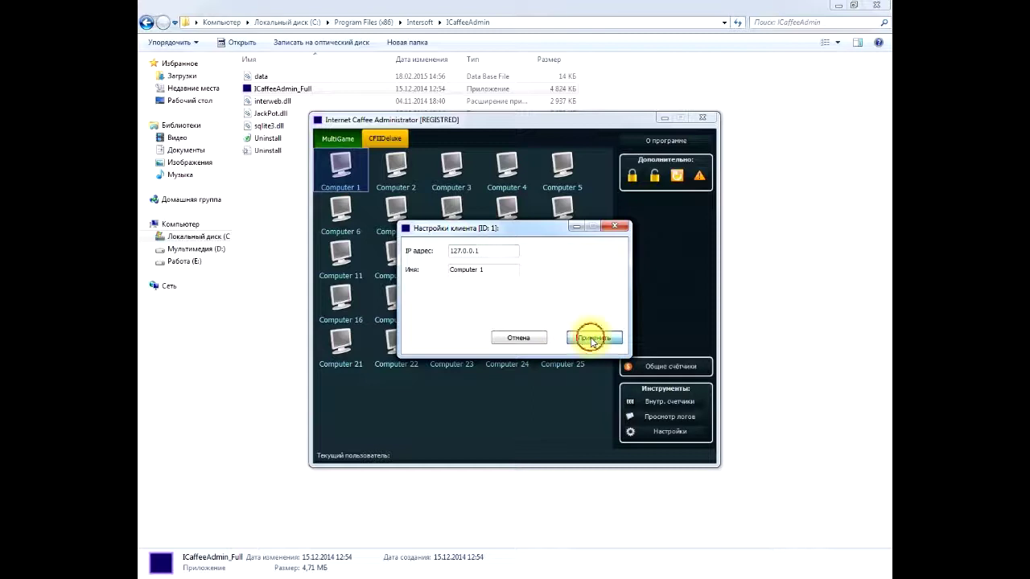
pyautogui.click(592, 341)
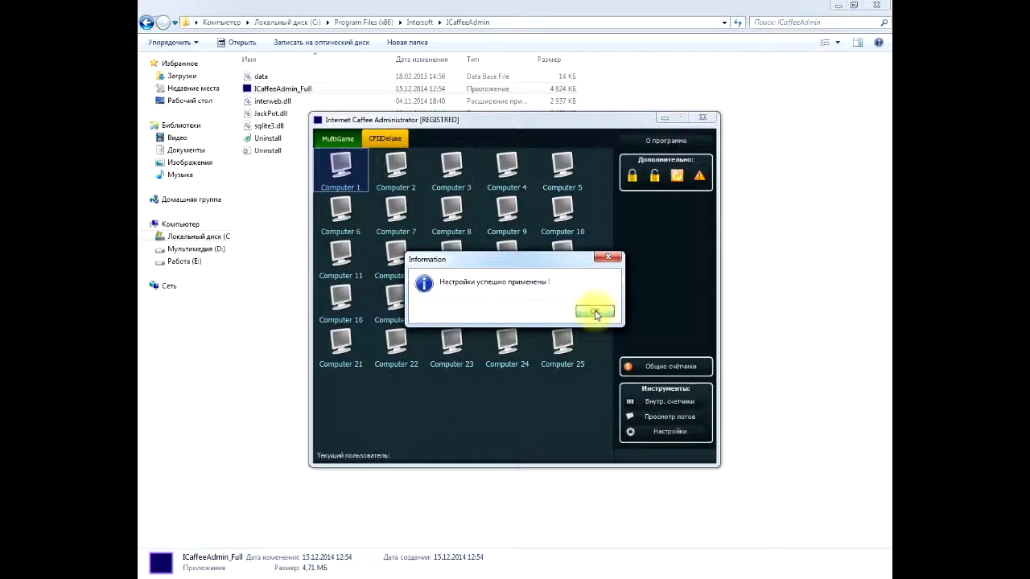
pyautogui.click(595, 313)
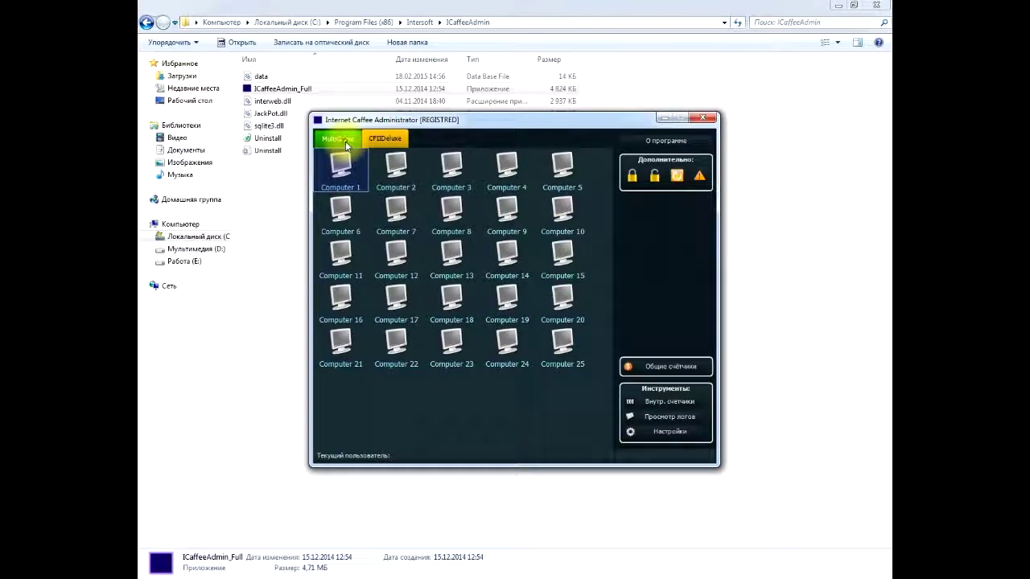
pyautogui.click(346, 146)
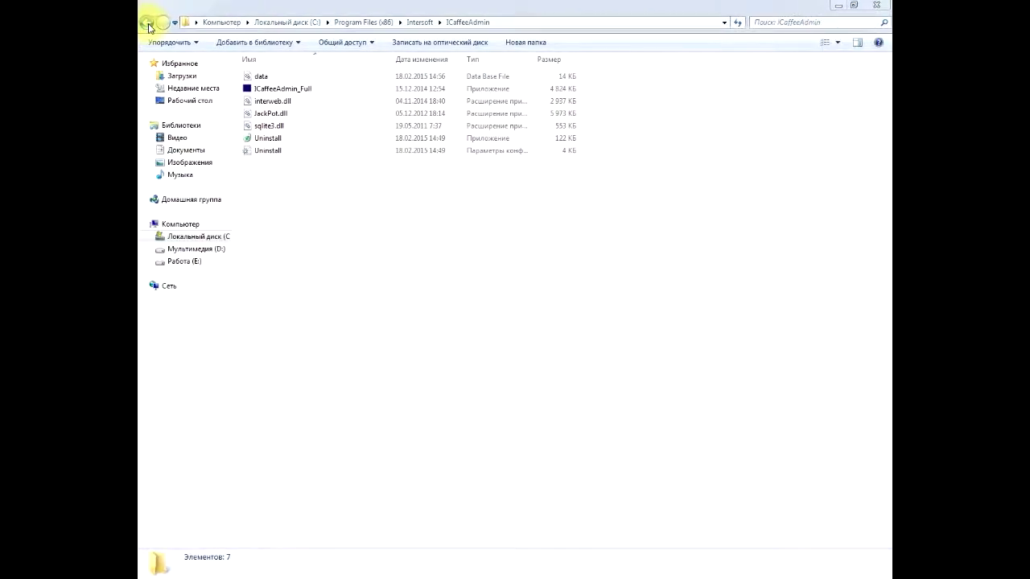
# Step: Check that the MultiGame config file shows ServerIP 127.0.0.1, then close it
pyautogui.click(147, 23)
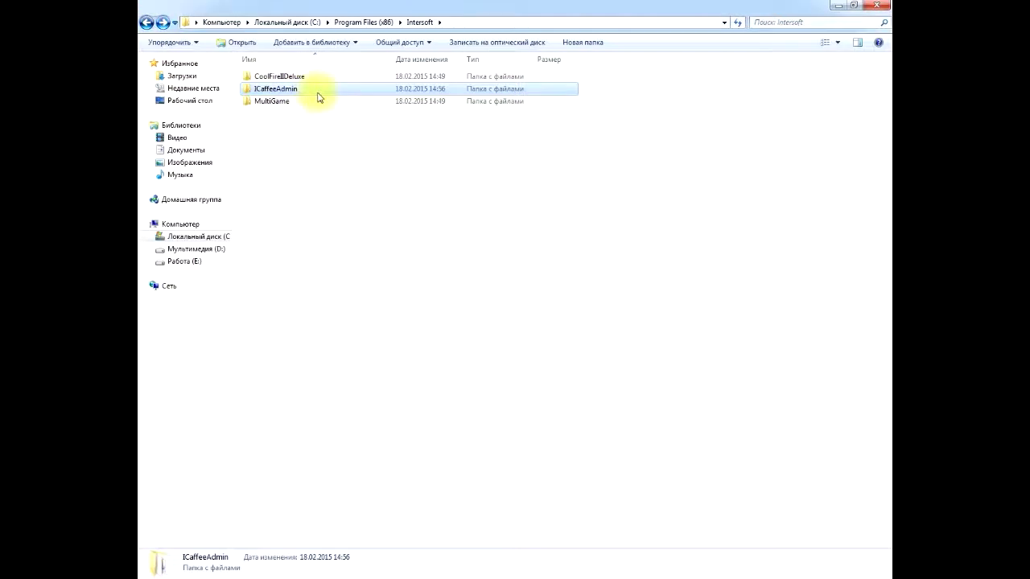
pyautogui.doubleClick(274, 102)
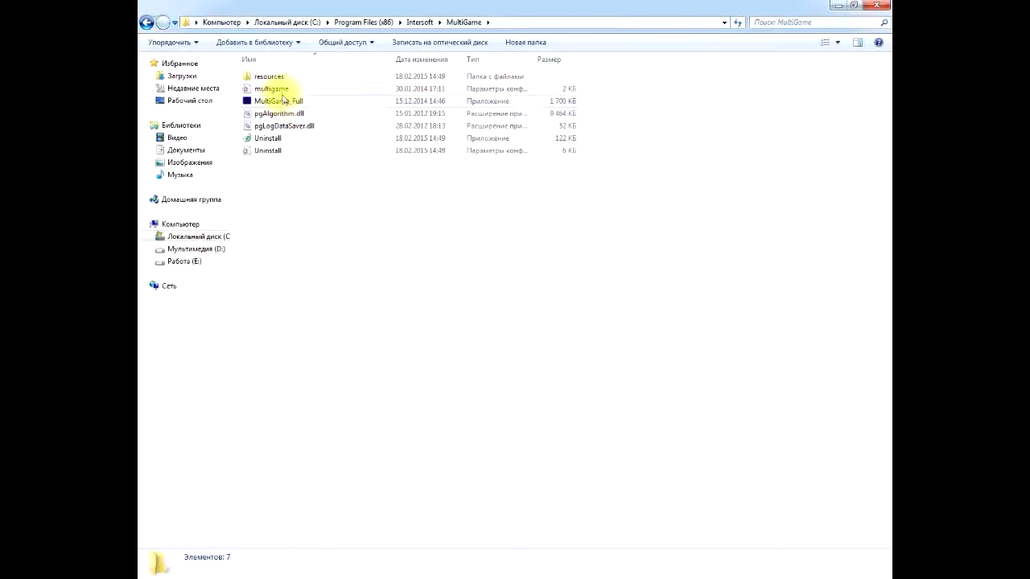
pyautogui.doubleClick(271, 89)
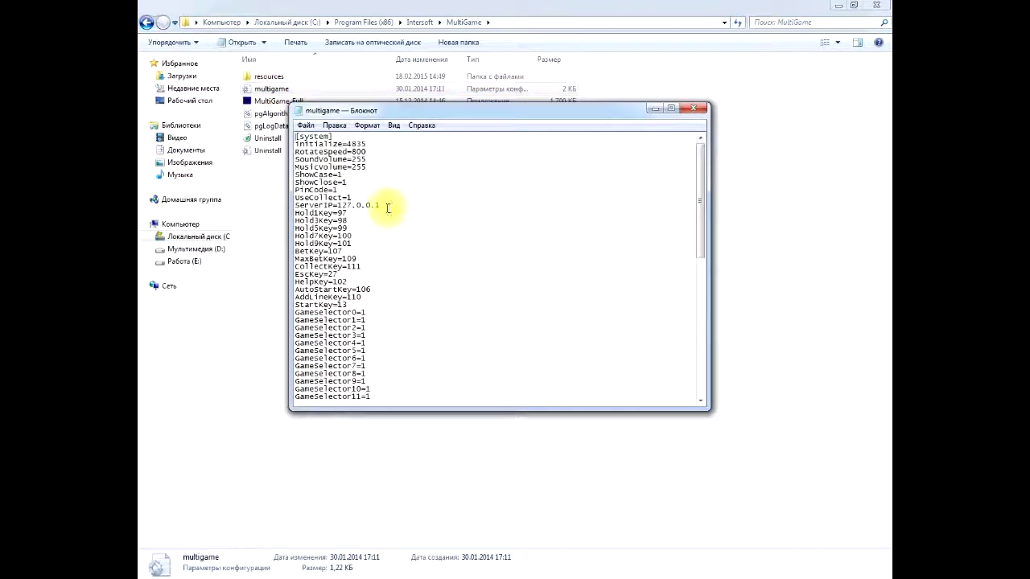
pyautogui.moveTo(379, 205); pyautogui.dragTo(338, 205)
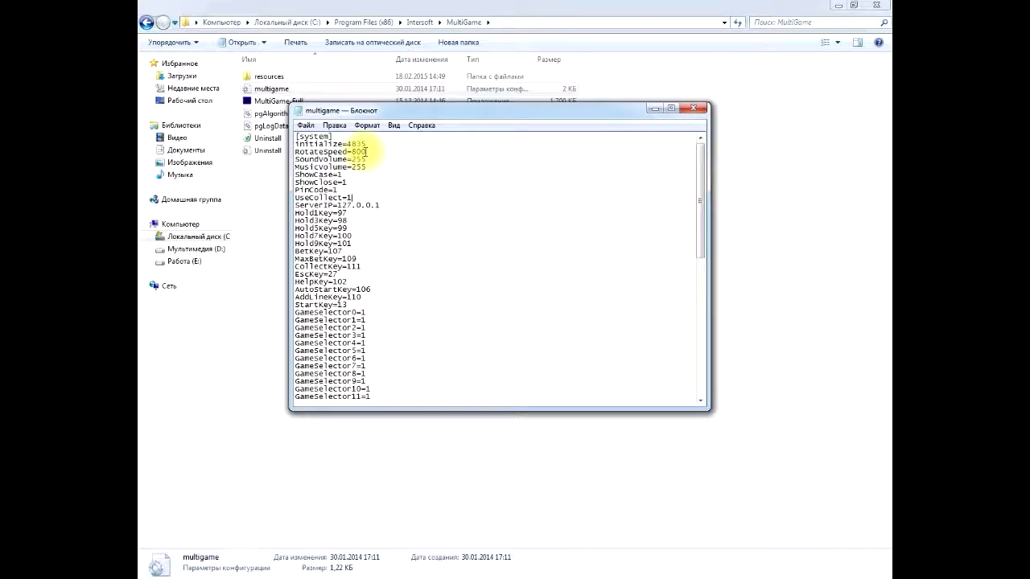
pyautogui.click(399, 194)
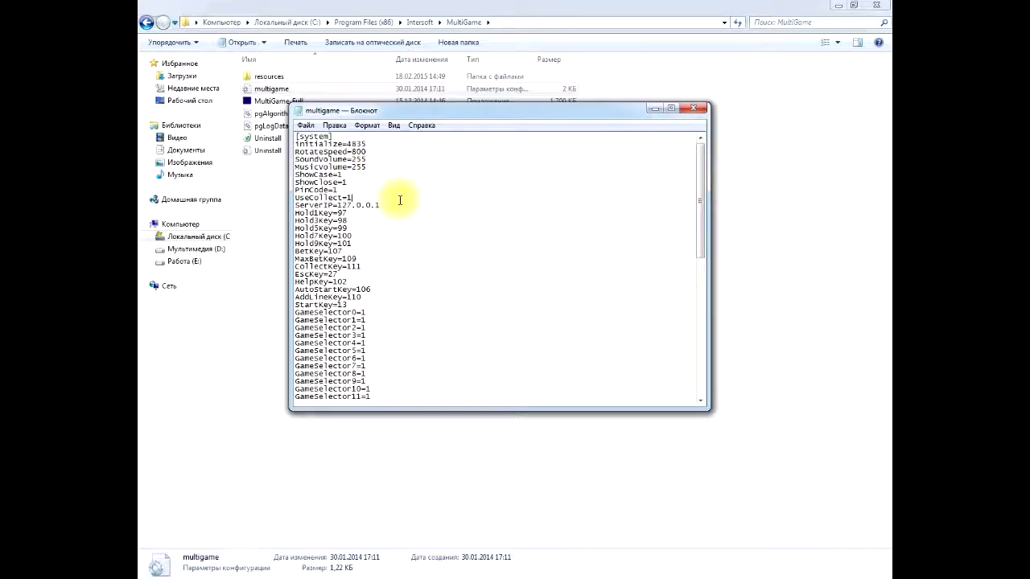
pyautogui.click(696, 108)
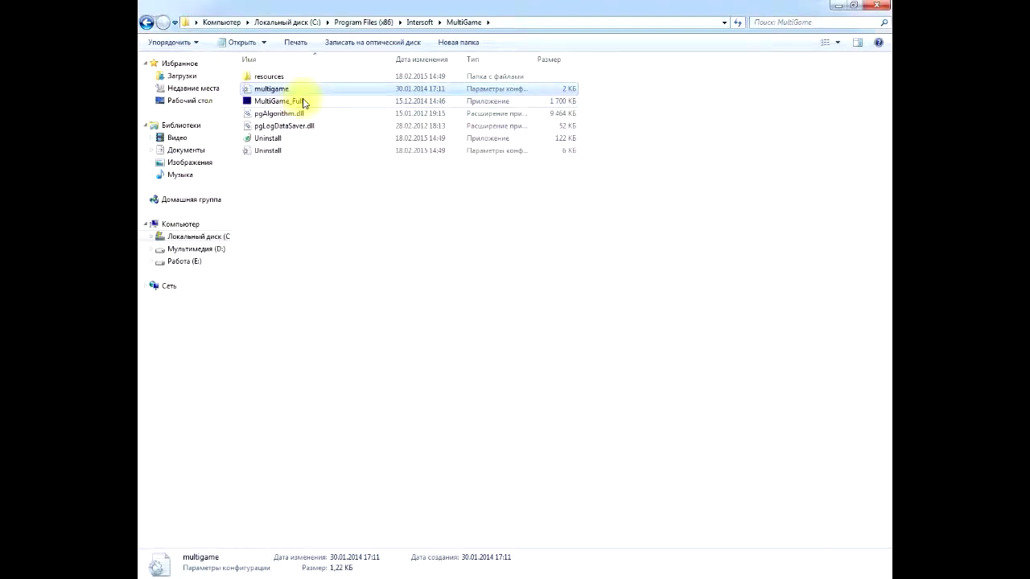
# Step: Verify ServerIP=127.0.0.1 in the CoolFireIIDeluxe options file and return to Intersoft
pyautogui.click(146, 21)
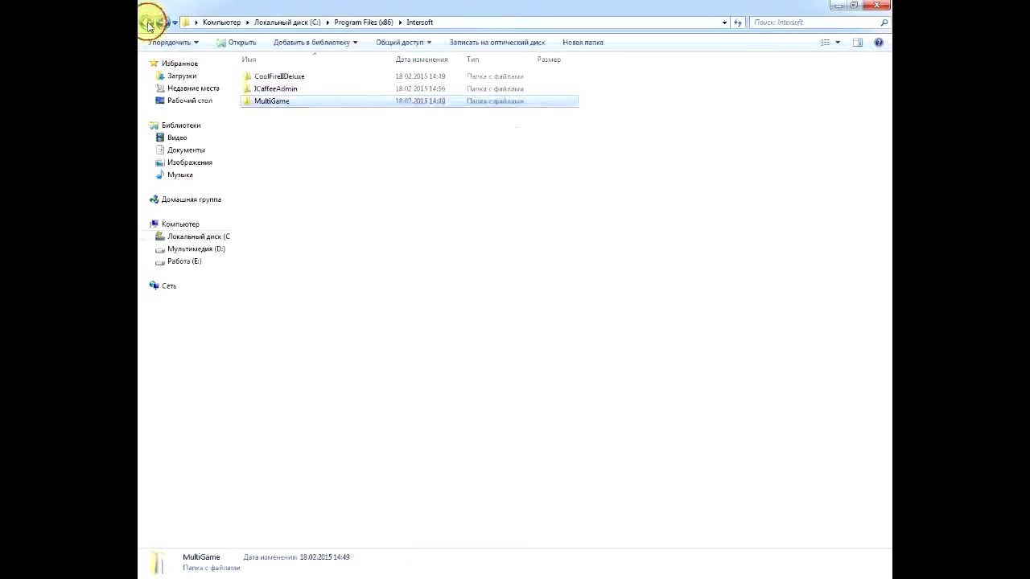
pyautogui.doubleClick(293, 78)
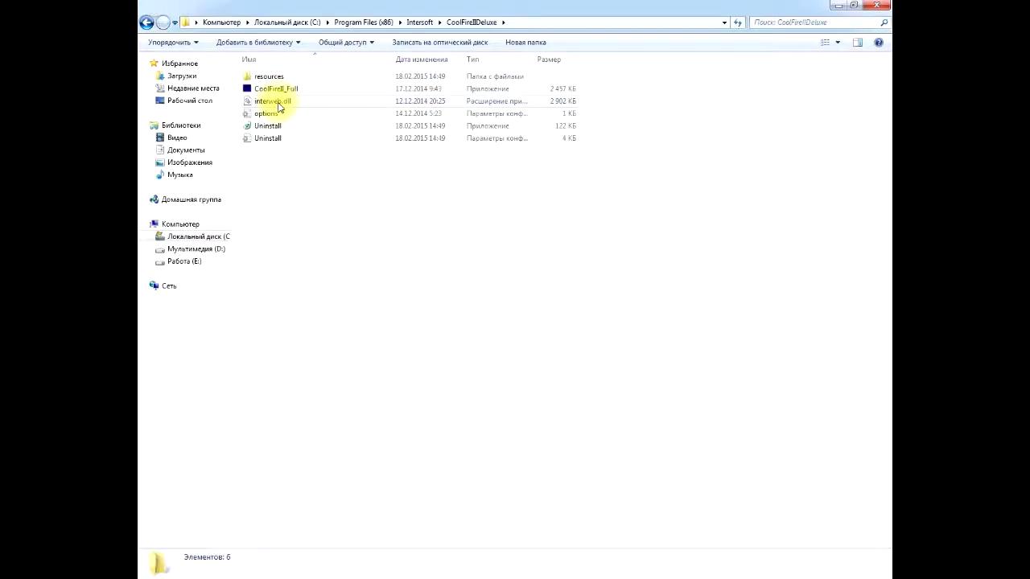
pyautogui.doubleClick(266, 114)
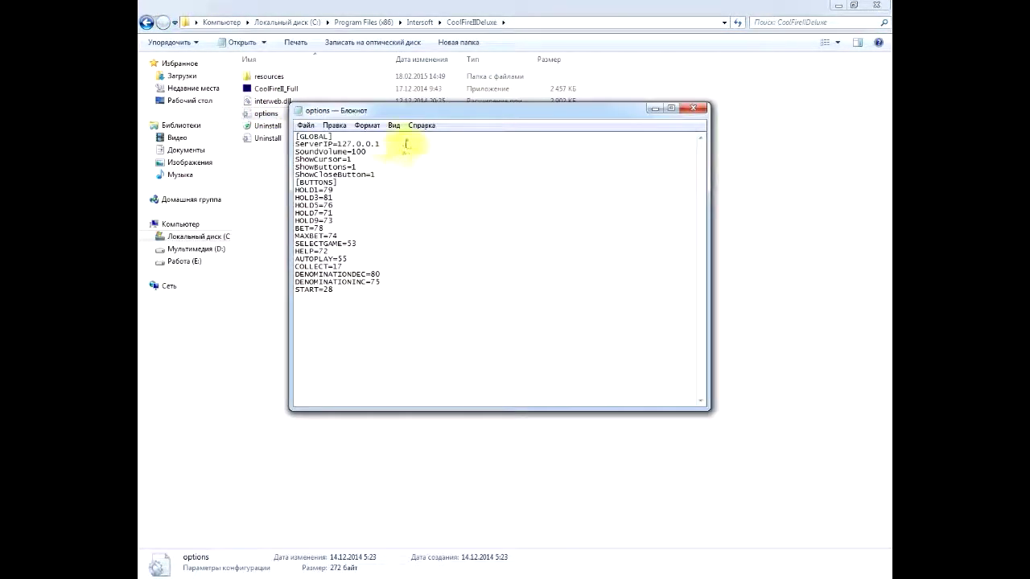
pyautogui.moveTo(383, 143); pyautogui.dragTo(285, 142)
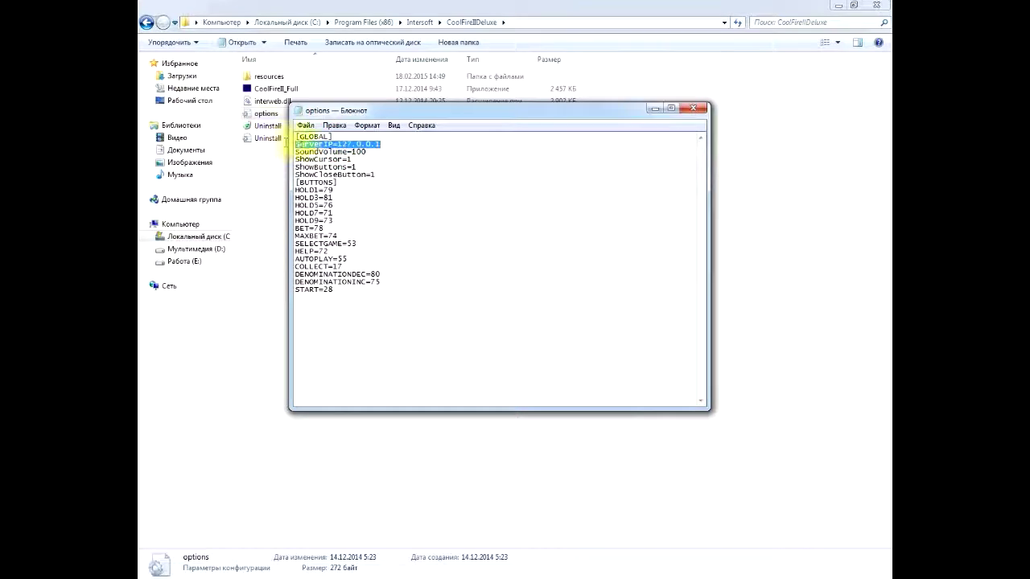
pyautogui.click(384, 143)
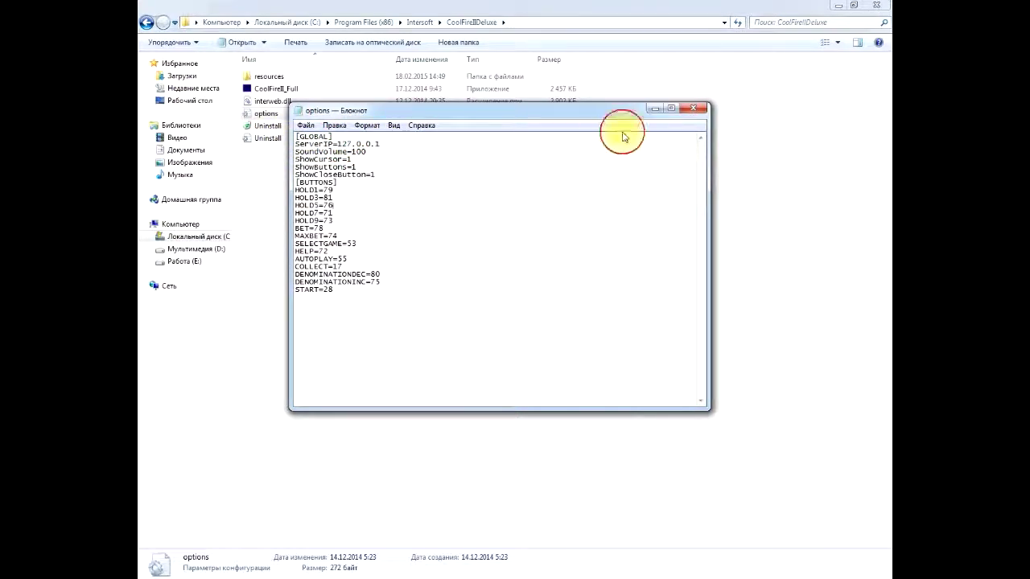
pyautogui.click(692, 108)
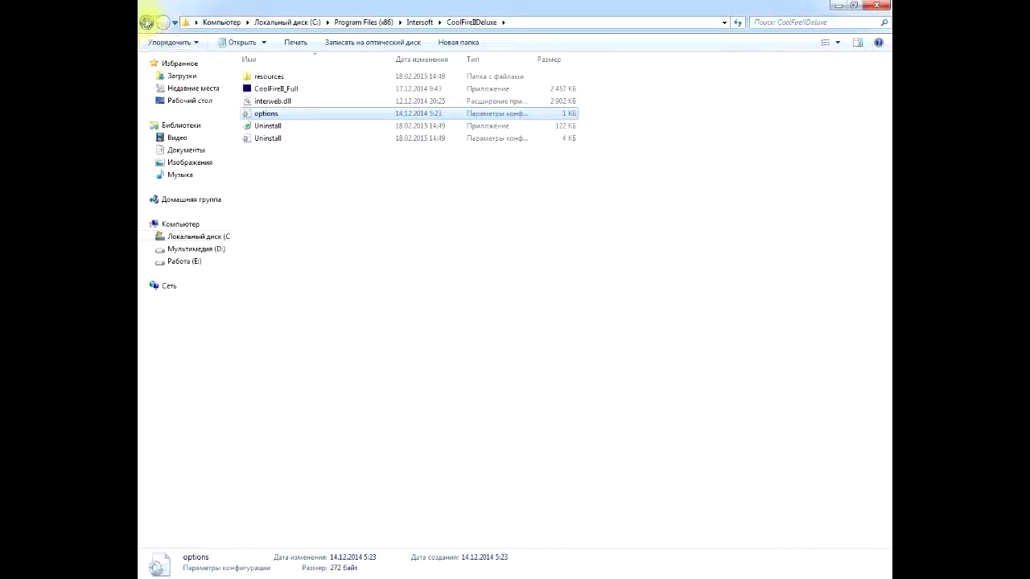
pyautogui.click(146, 22)
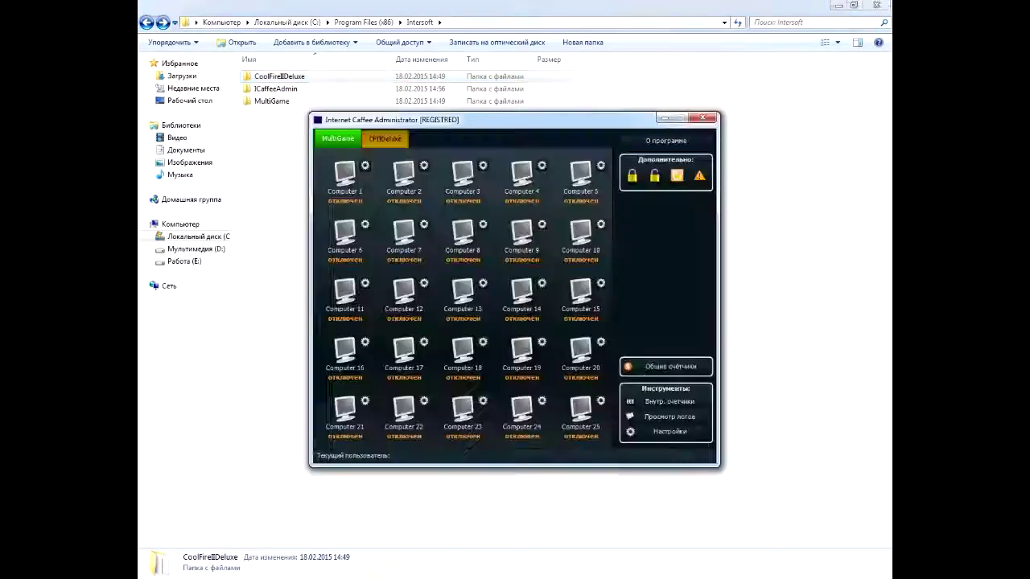
# Step: Select Computer 1, then open its MultiGame Настройки клиента from the MultiGame grid
pyautogui.click(515, 10)
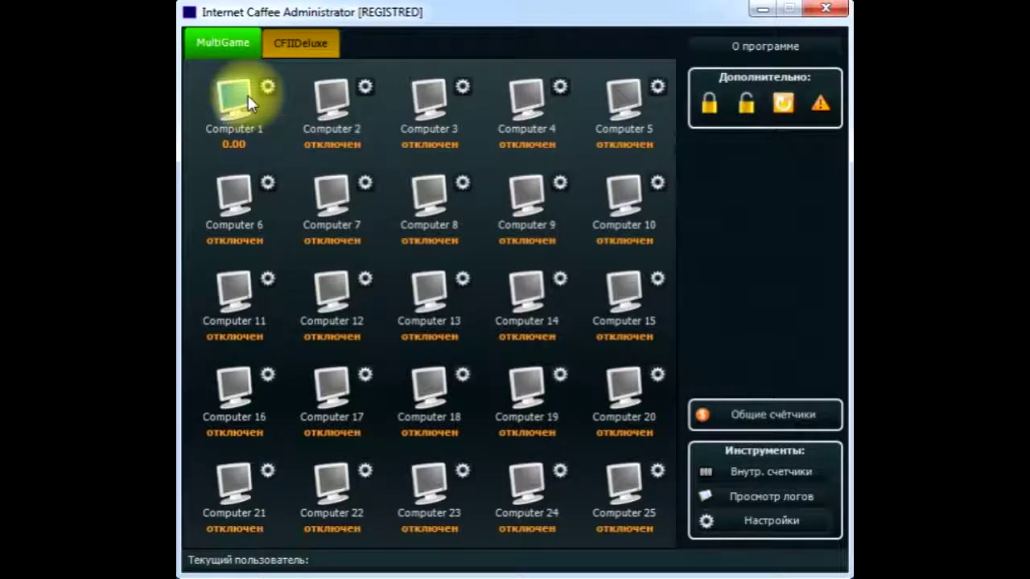
pyautogui.click(298, 46)
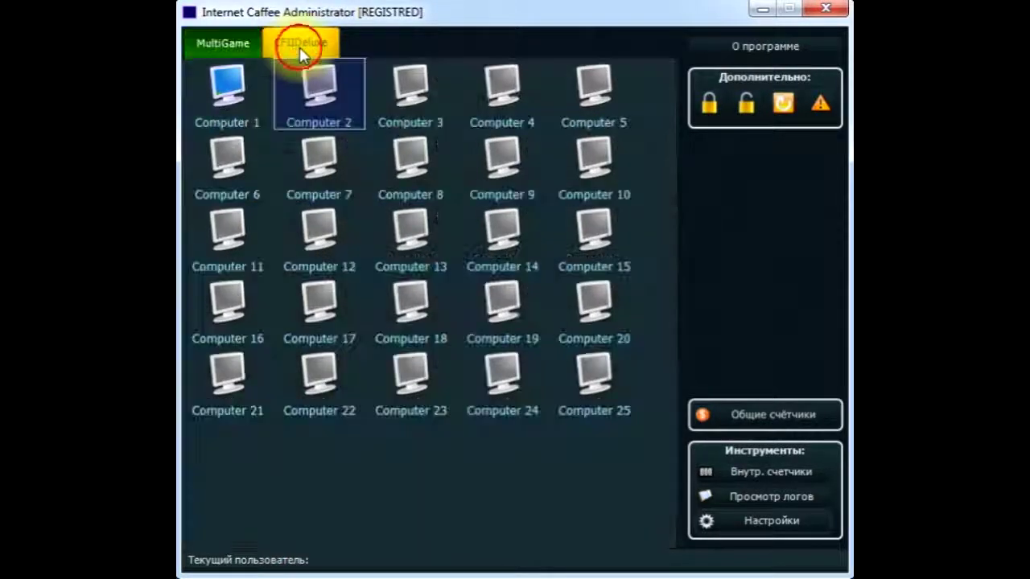
pyautogui.click(227, 95)
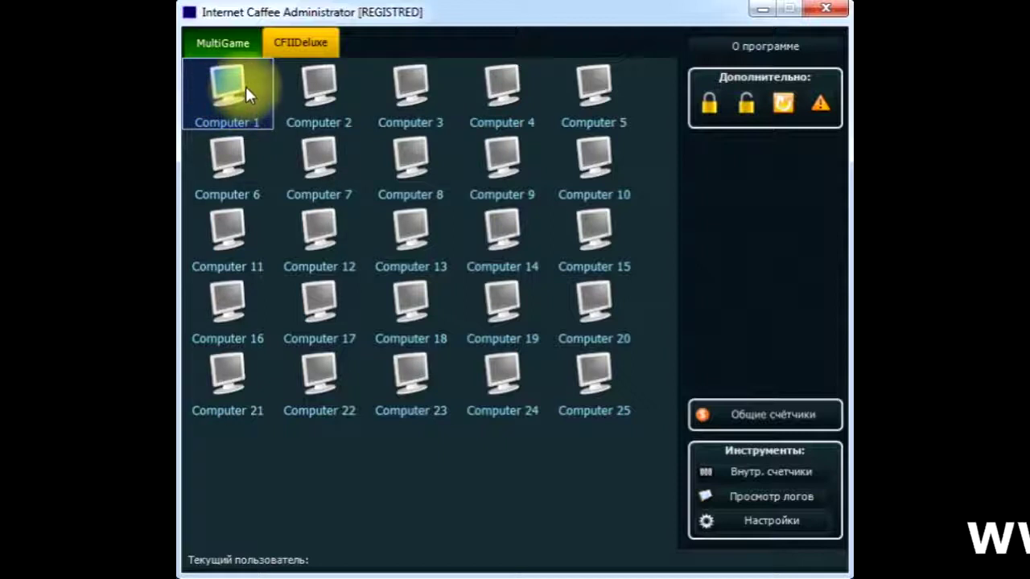
pyautogui.click(223, 48)
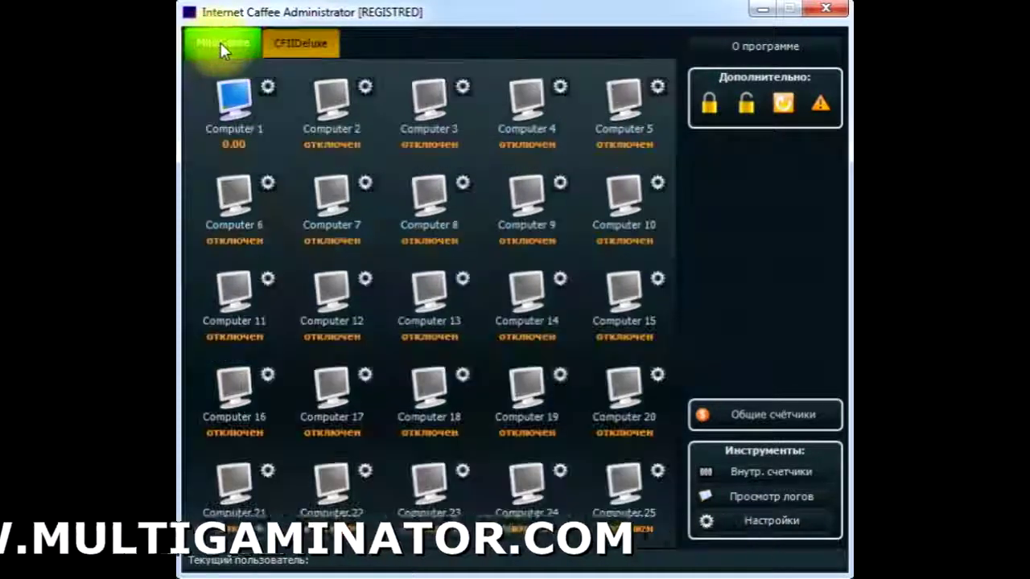
pyautogui.click(269, 90)
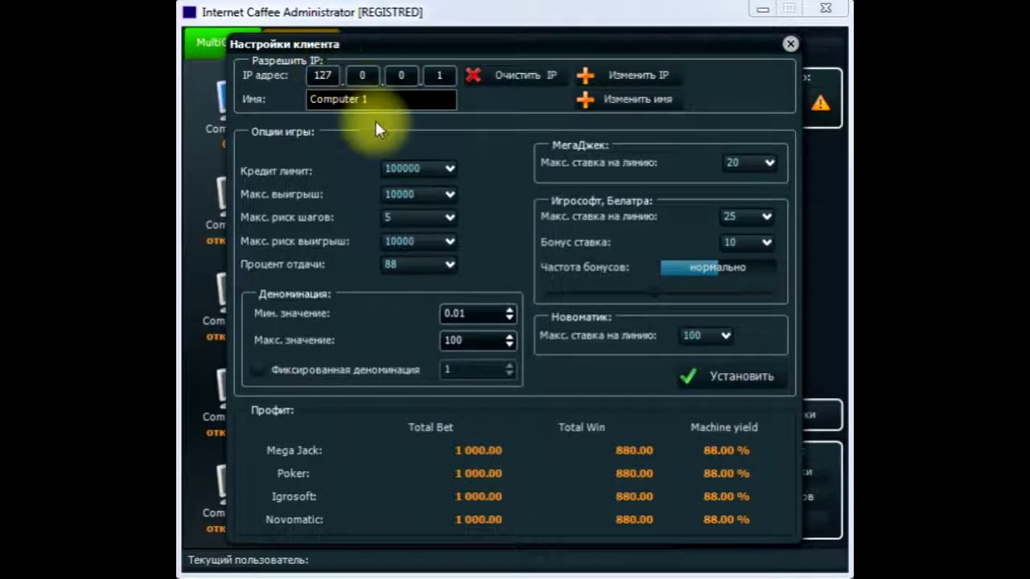
# Step: Apply credit limit 200000, max win 200000, max risk win 50000 and payout 80% for Computer 1
pyautogui.click(449, 169)
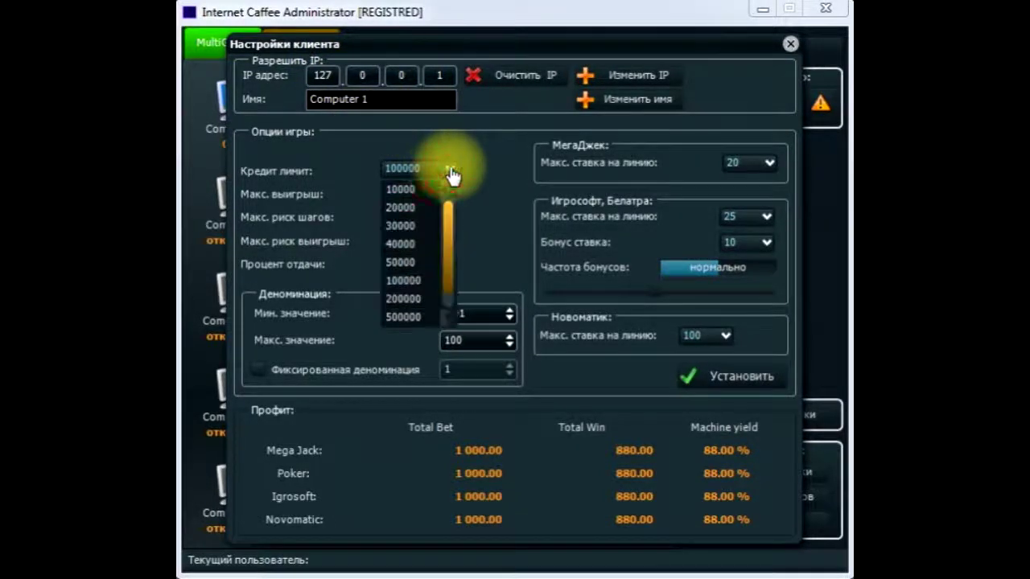
pyautogui.click(407, 298)
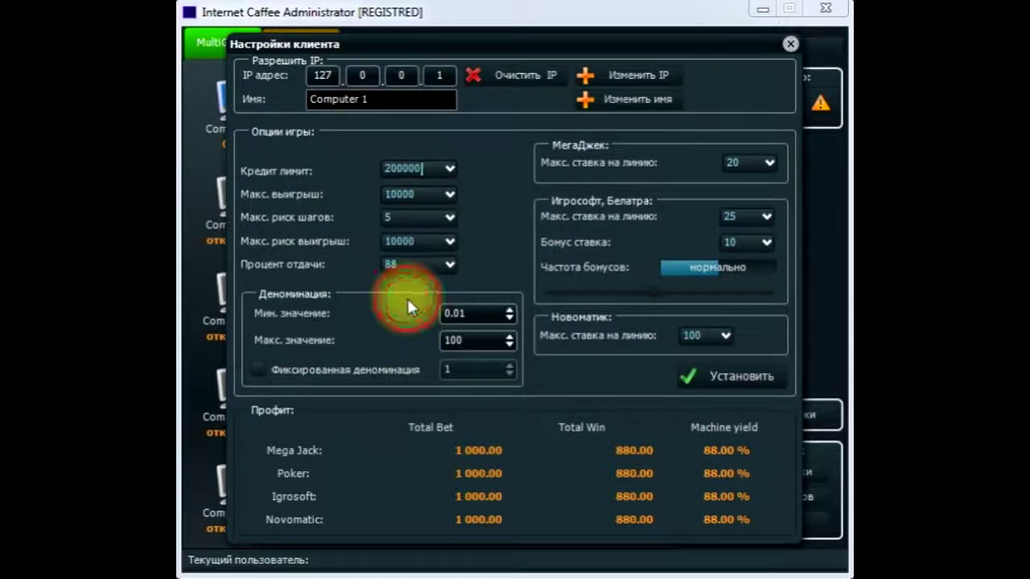
pyautogui.click(449, 194)
pyautogui.moveTo(449, 252); pyautogui.dragTo(451, 294)
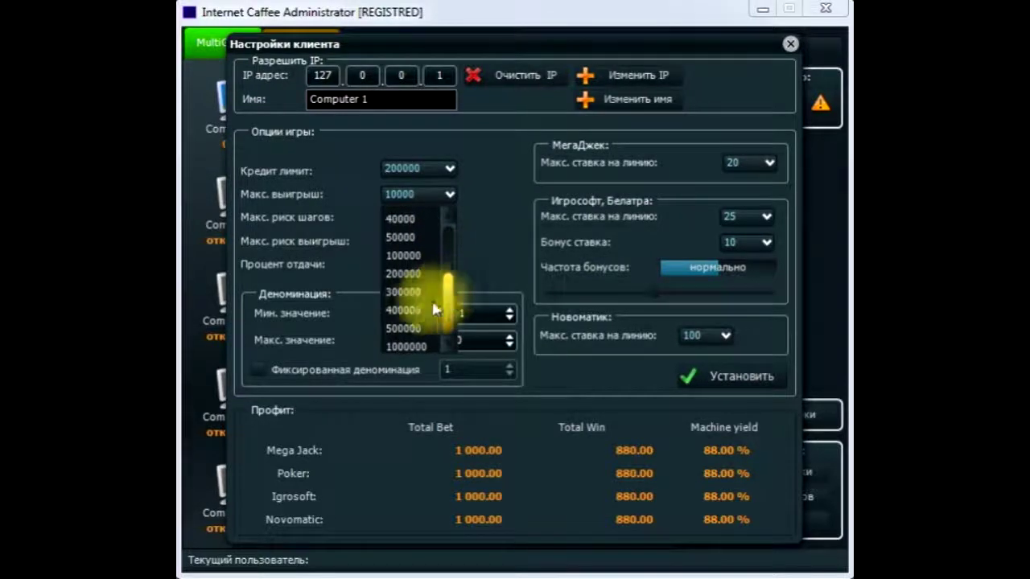
pyautogui.click(405, 278)
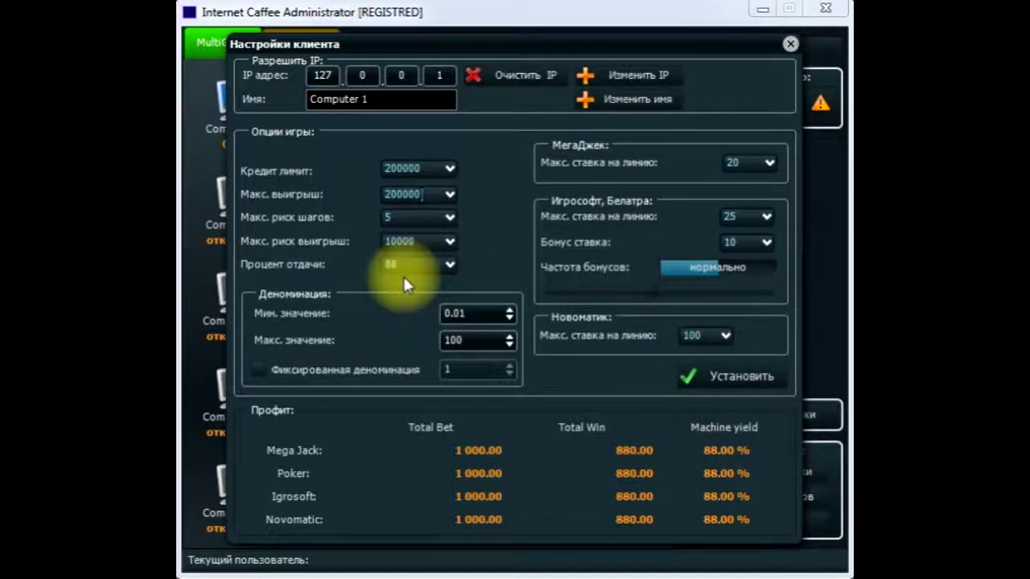
pyautogui.click(450, 243)
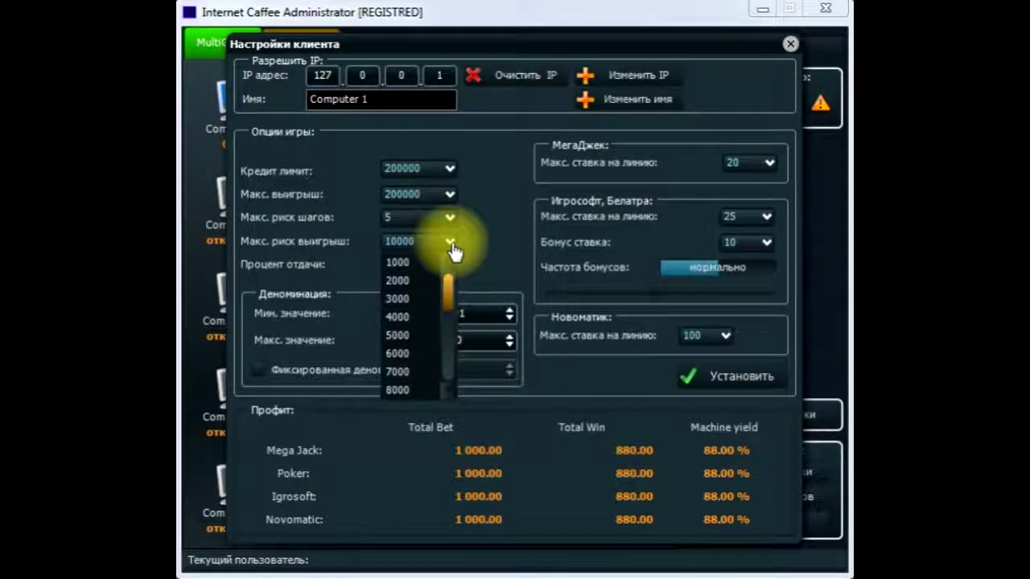
pyautogui.moveTo(453, 293); pyautogui.dragTo(453, 333)
pyautogui.click(402, 389)
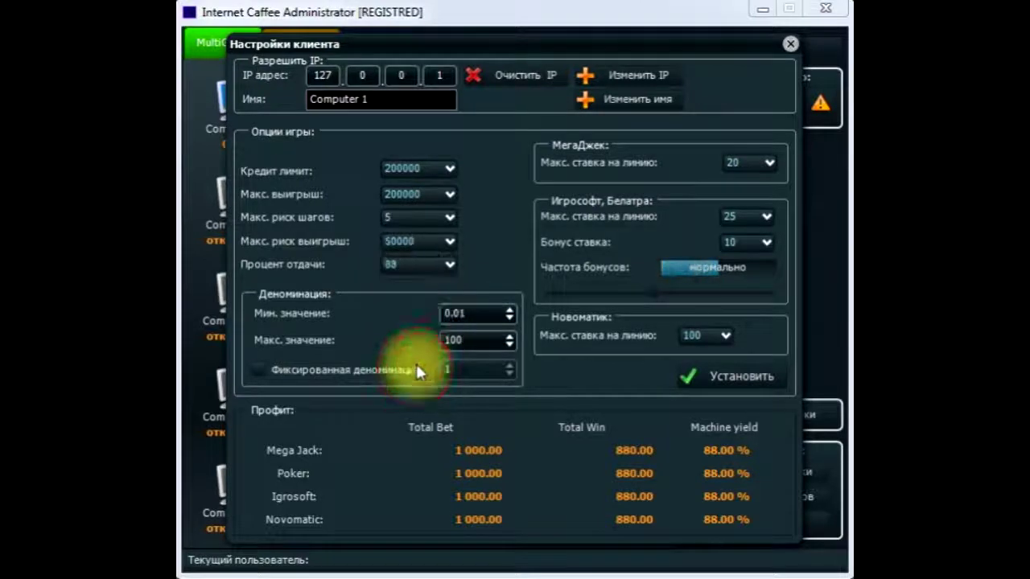
pyautogui.click(450, 267)
pyautogui.click(420, 281)
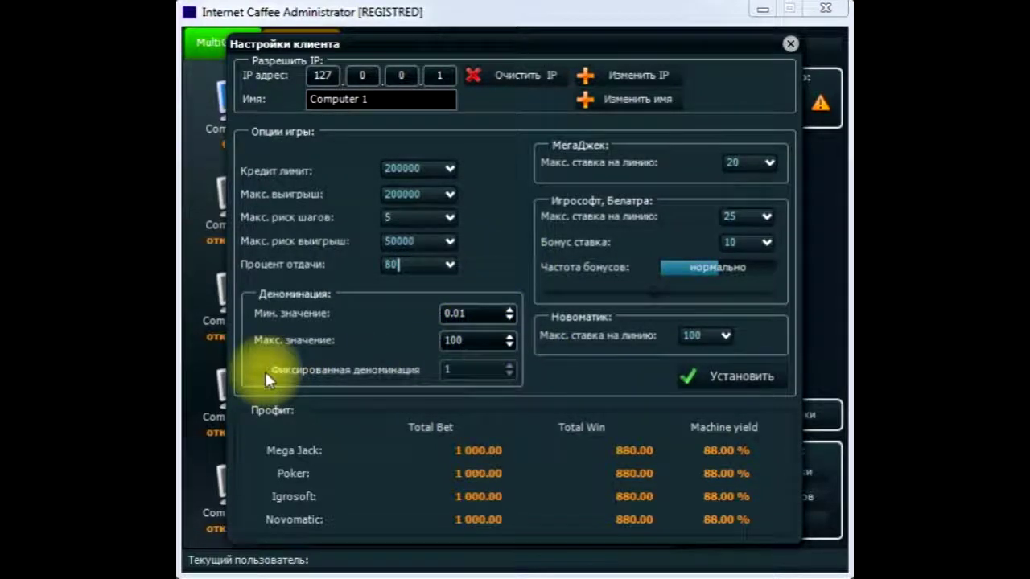
pyautogui.click(720, 378)
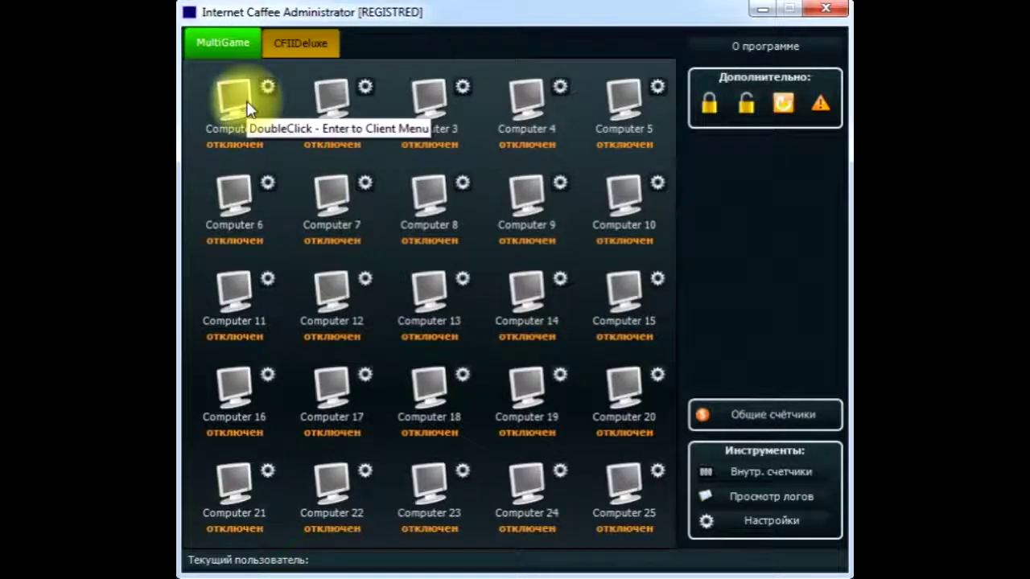
# Step: Open Computer 1's Настройки from its context menu on the CFIIDeluxe grid
pyautogui.click(294, 50)
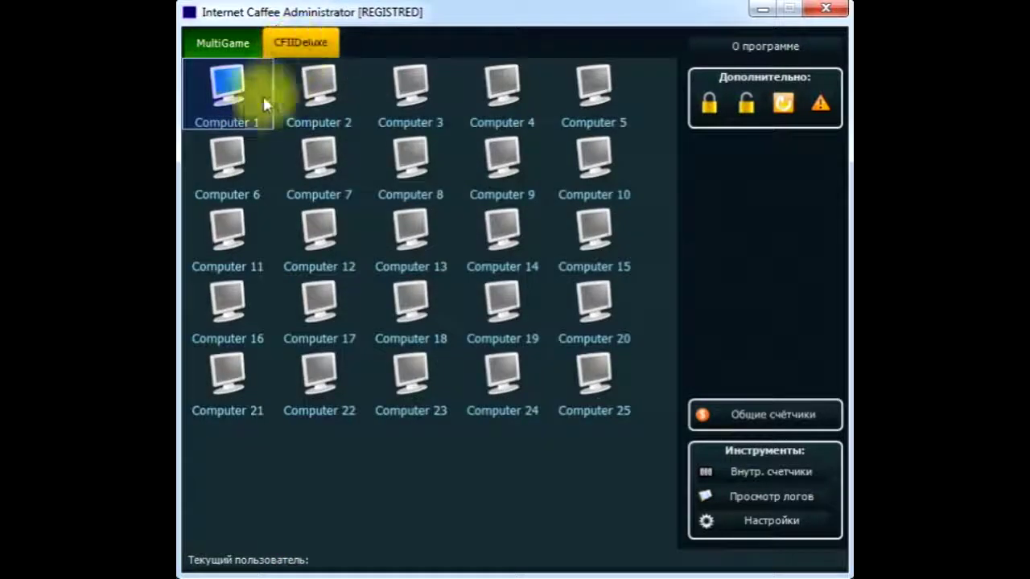
pyautogui.rightClick(230, 95)
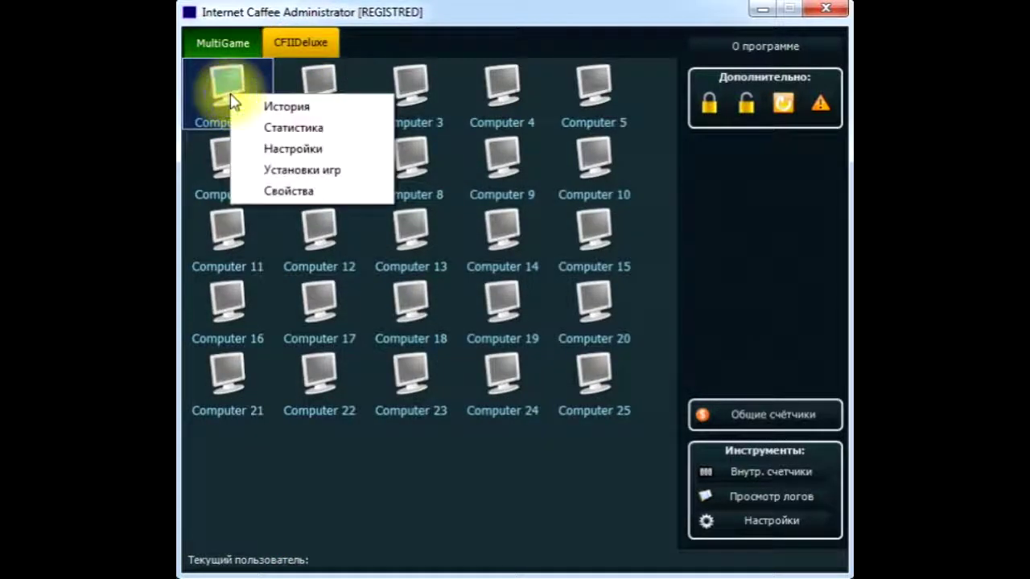
pyautogui.click(294, 150)
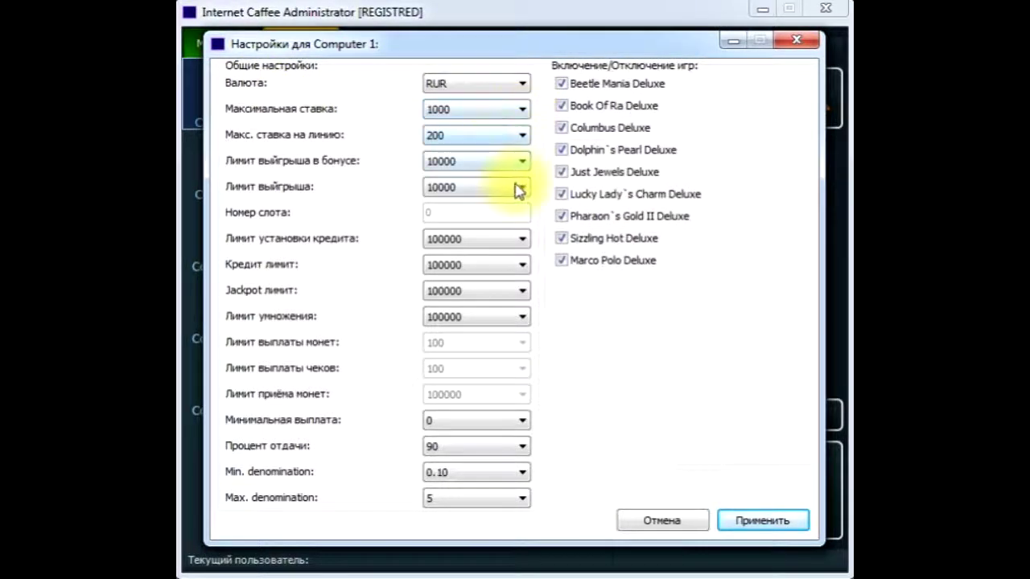
# Step: Change Computer 1's Процент отдачи from 90 to 80 and apply it
pyautogui.click(500, 446)
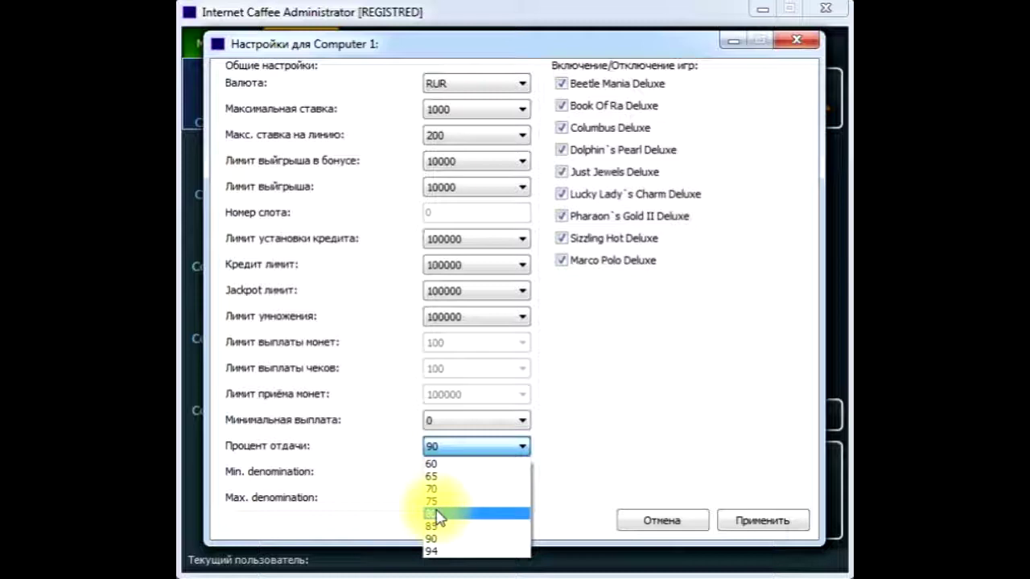
pyautogui.click(437, 515)
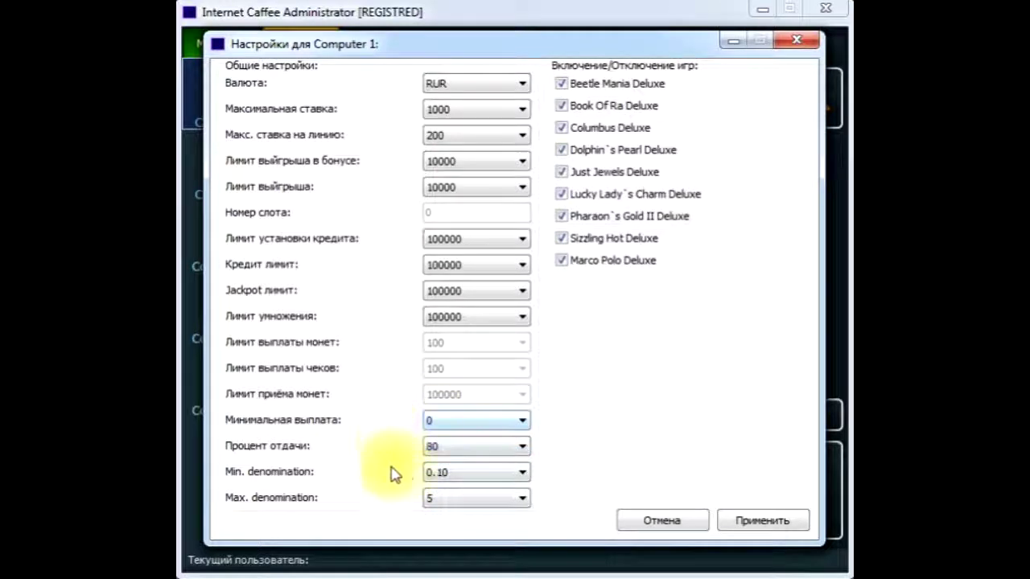
pyautogui.click(768, 526)
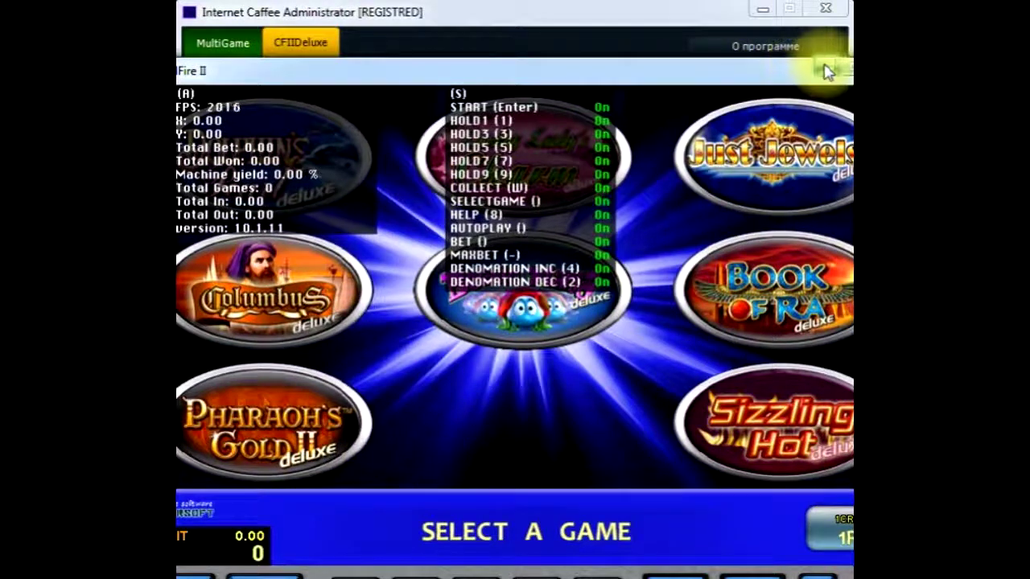
# Step: Close the game-selection window and return to the MultiGame computer grid
pyautogui.click(829, 71)
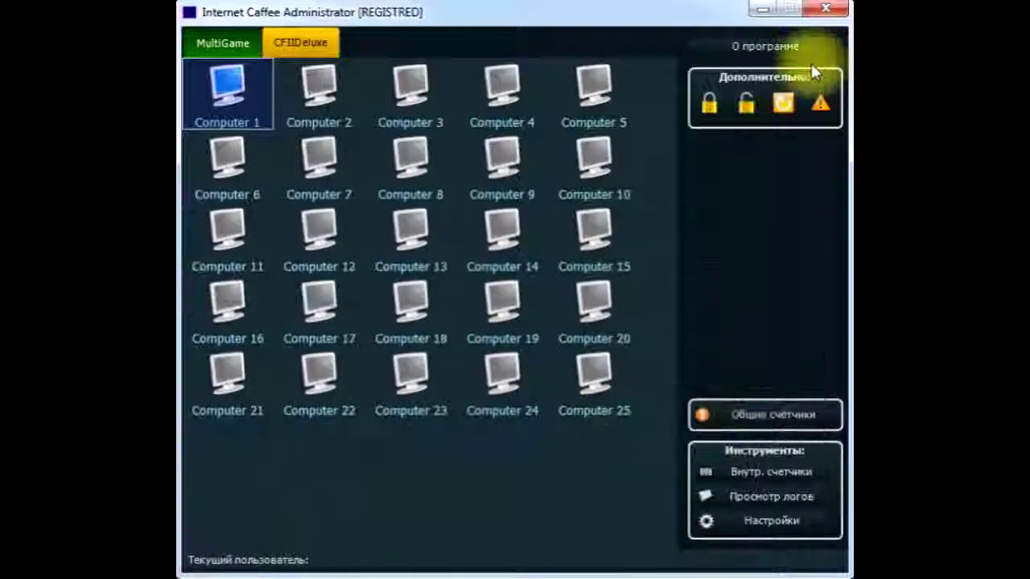
pyautogui.click(226, 42)
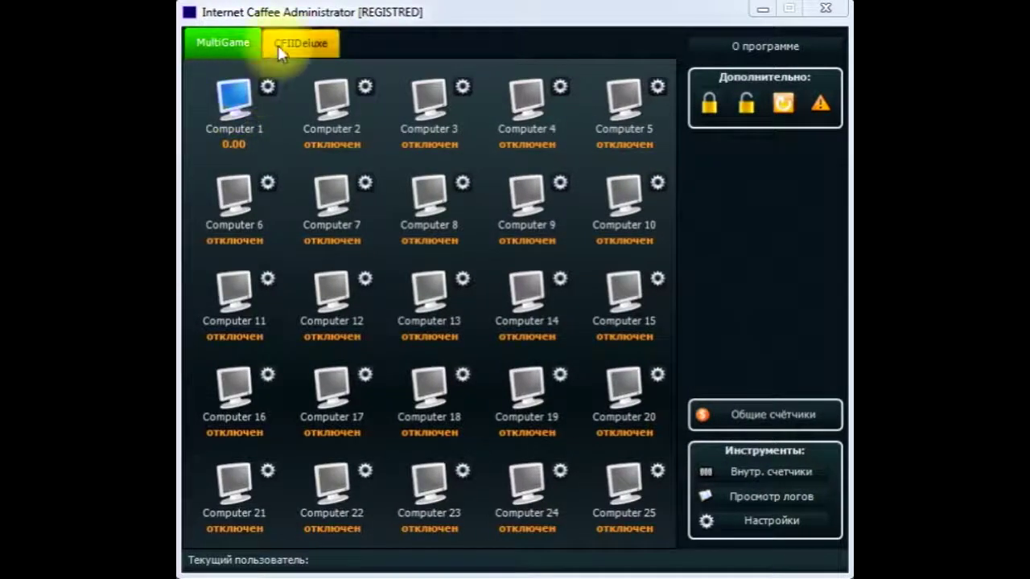
pyautogui.click(284, 48)
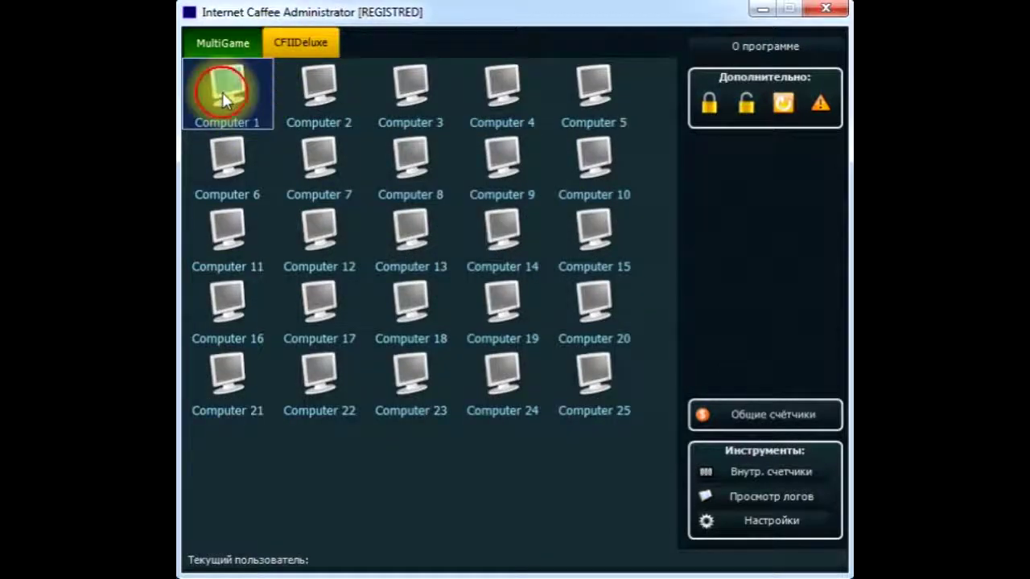
pyautogui.click(226, 42)
# Step: Add +1000 and +500 credit to Computer 1 through its Меню клиента
pyautogui.click(232, 106)
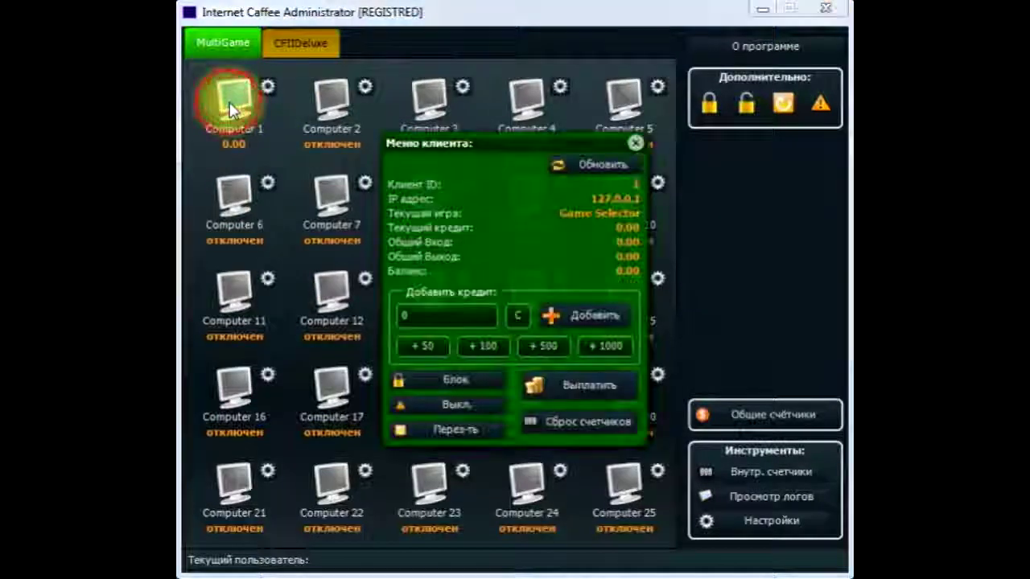
pyautogui.click(603, 352)
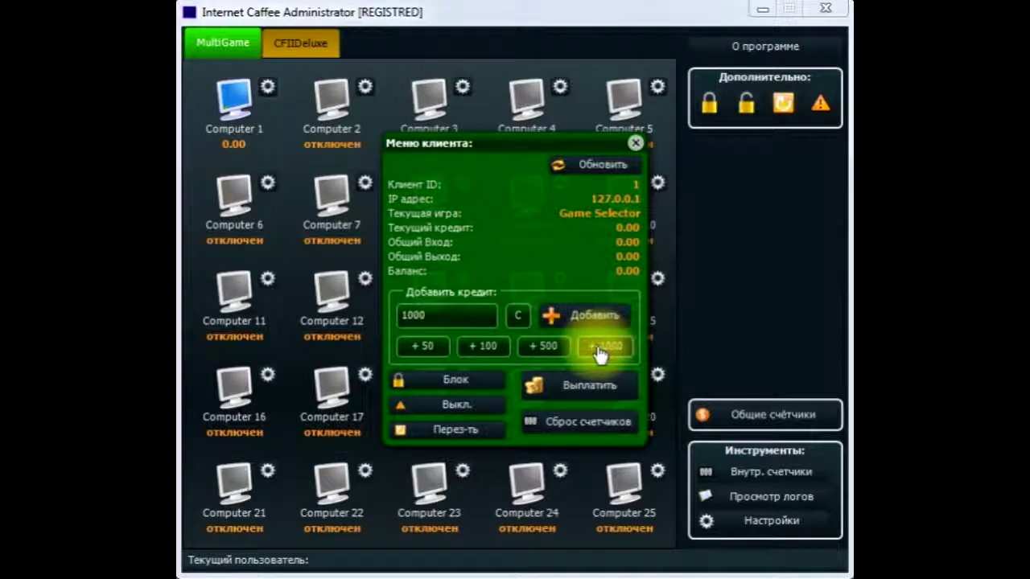
pyautogui.click(545, 352)
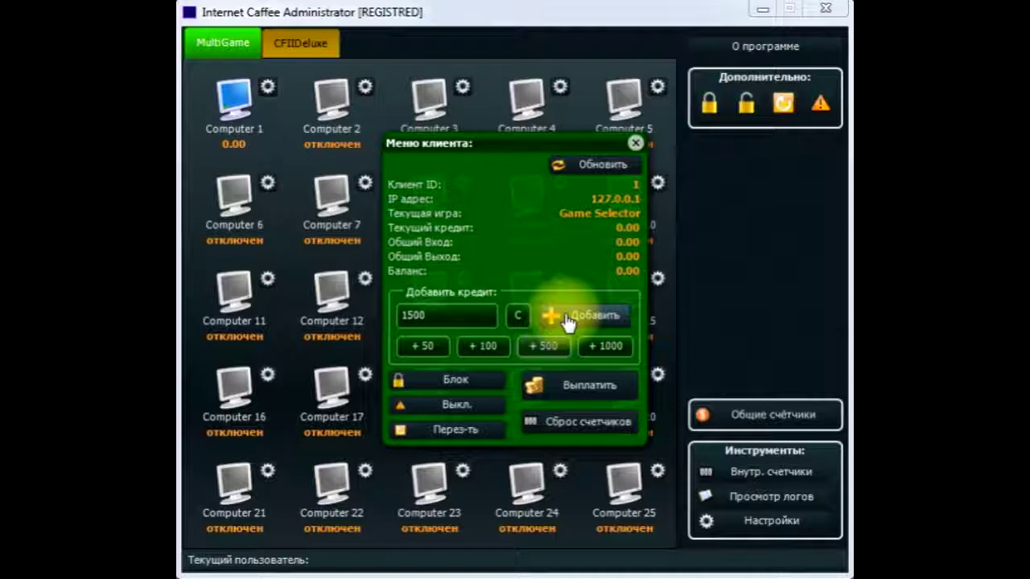
pyautogui.click(567, 319)
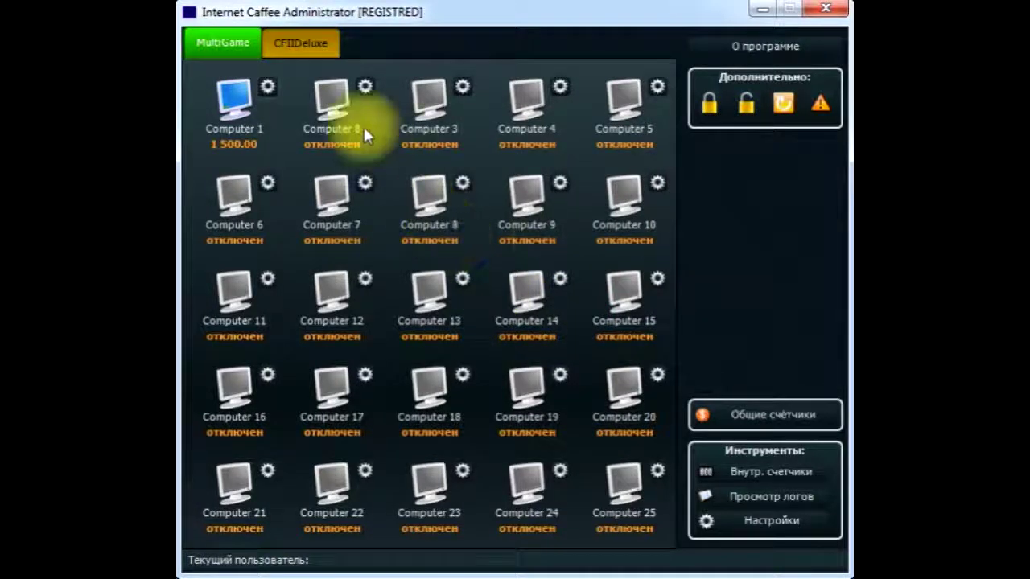
# Step: Credit Computer 1 with +1000 and +500 from the CFIIDeluxe grid, confirm, and close the menu
pyautogui.click(301, 49)
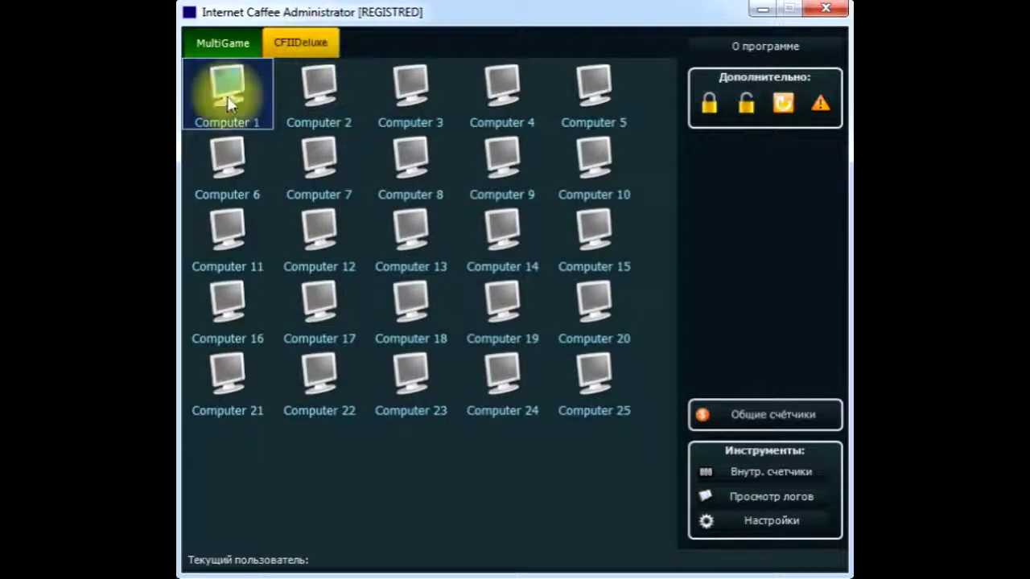
pyautogui.click(227, 96)
pyautogui.click(625, 279)
pyautogui.click(551, 280)
pyautogui.click(612, 236)
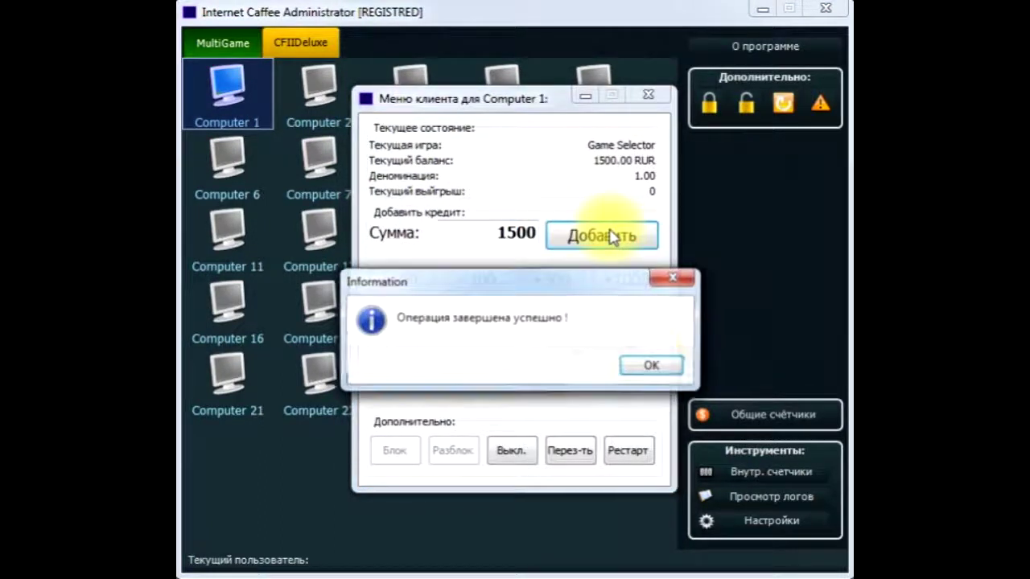
pyautogui.click(651, 366)
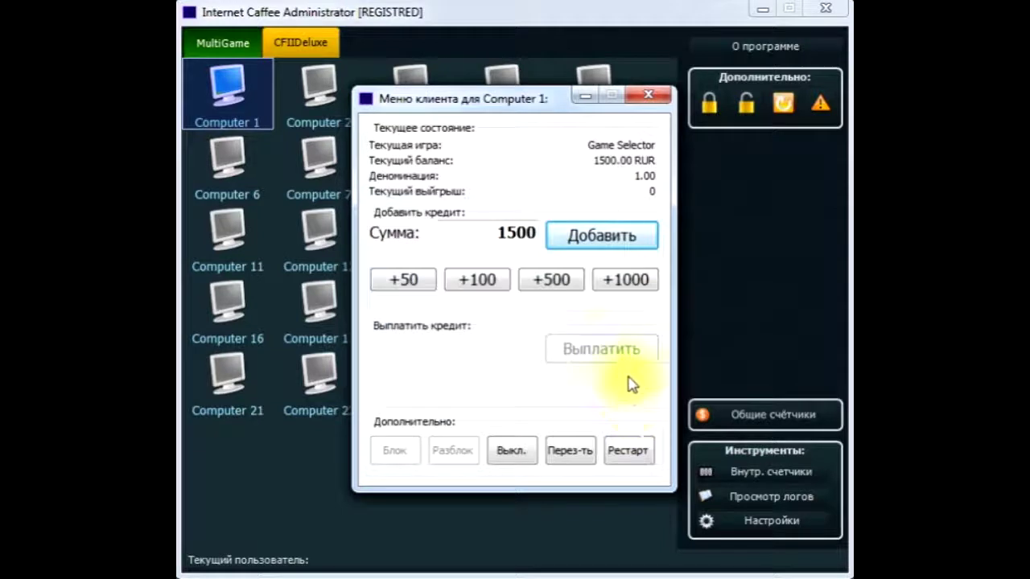
pyautogui.click(646, 98)
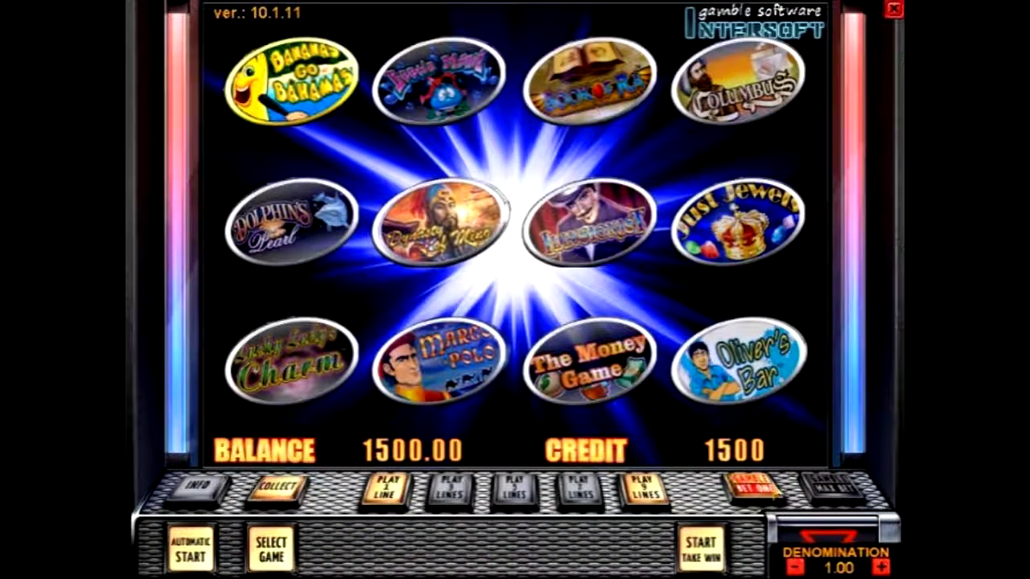
# Step: Page through the game lists, move the ring to Book of Ra and launch it
pyautogui.click(272, 550)
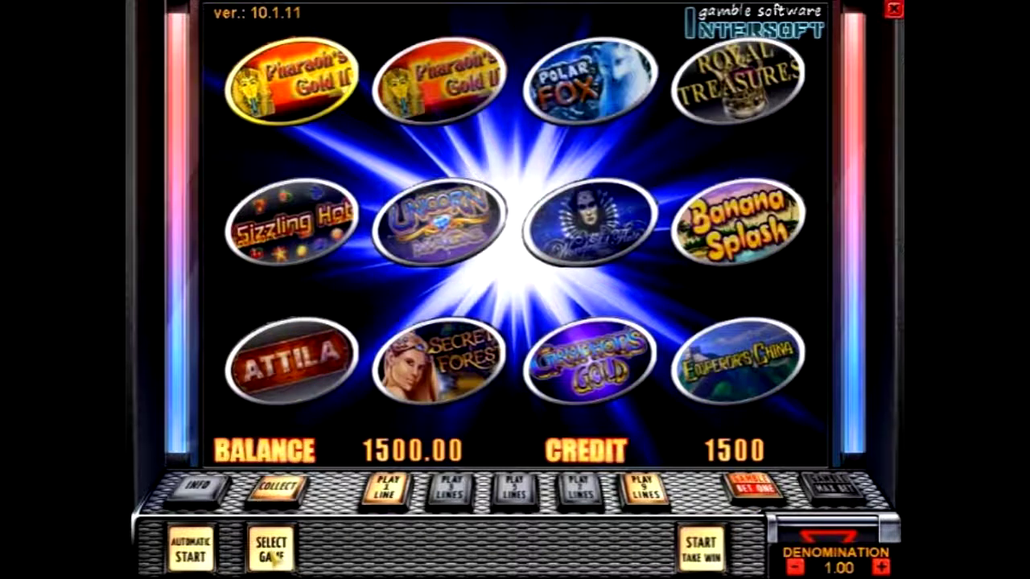
pyautogui.click(274, 558)
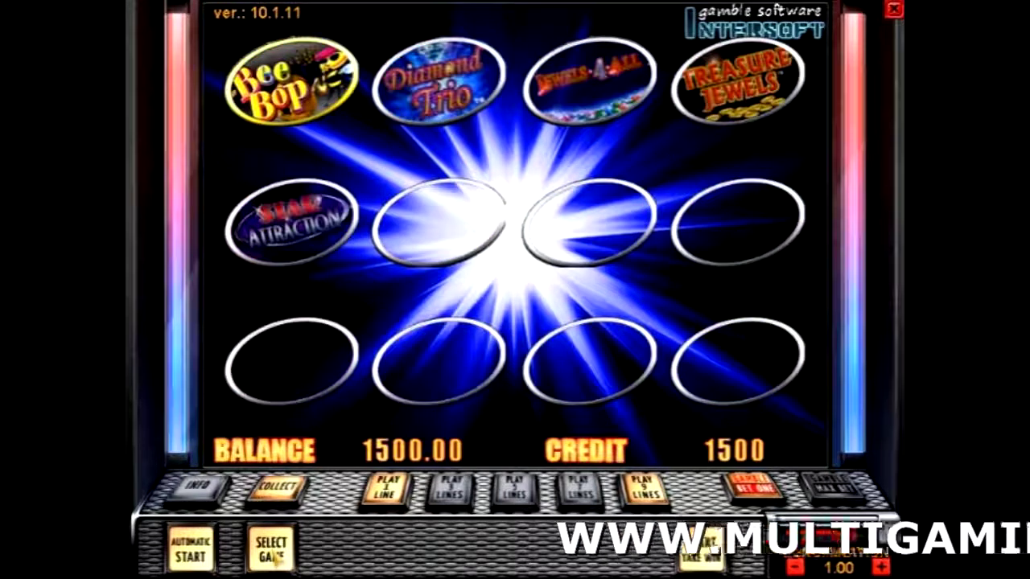
pyautogui.click(274, 556)
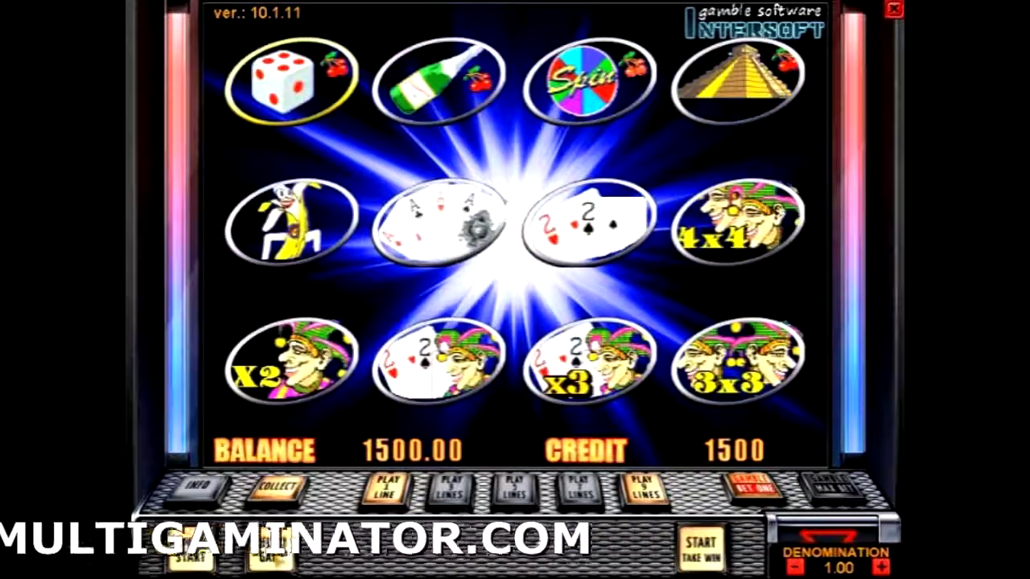
pyautogui.click(275, 557)
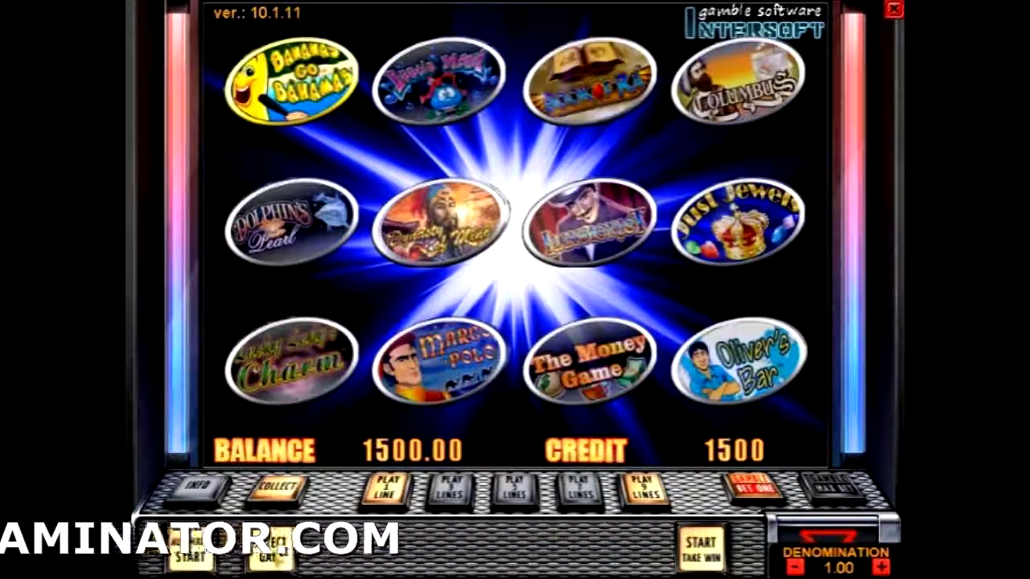
pyautogui.click(644, 499)
pyautogui.click(589, 81)
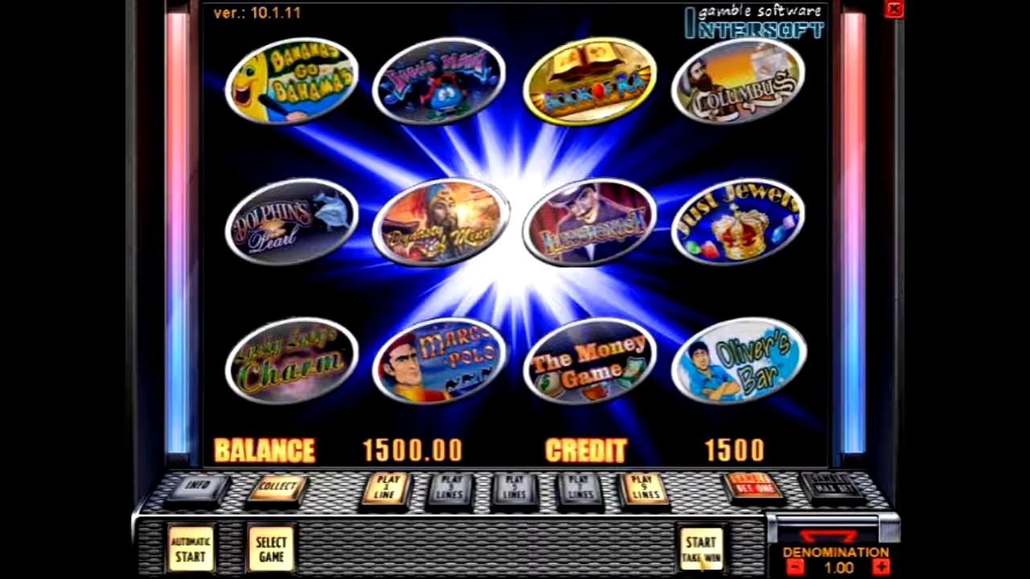
pyautogui.click(700, 549)
# Step: Spin Book of Ra on 9 lines at 2 per line, take the 10-credit win, return to the menu
pyautogui.click(650, 494)
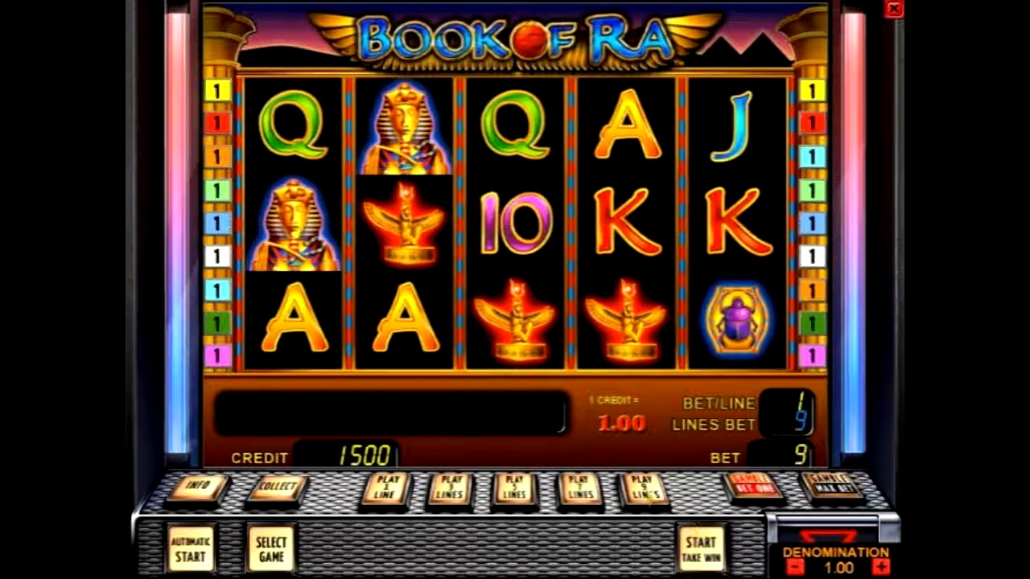
pyautogui.click(752, 489)
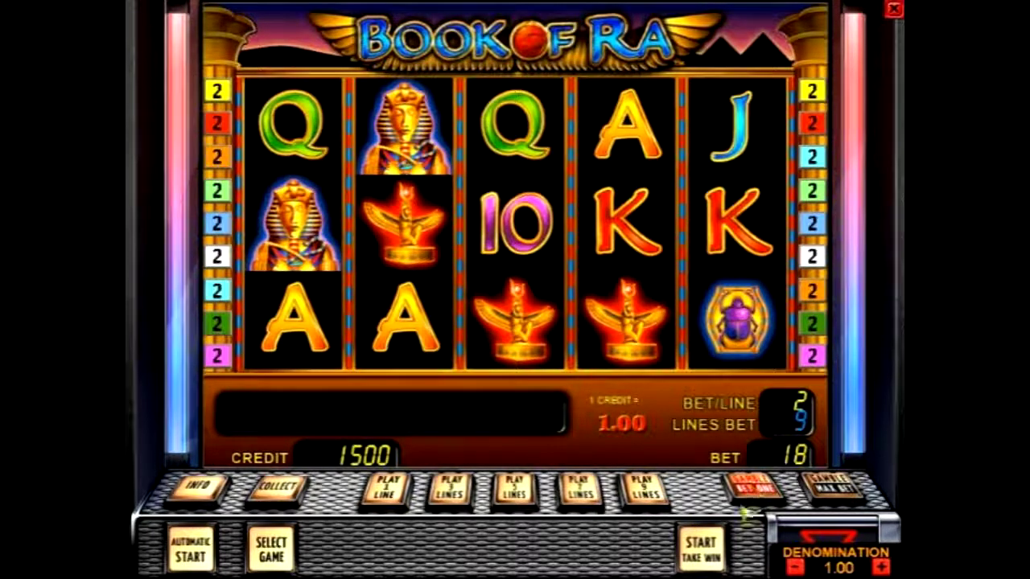
pyautogui.click(700, 550)
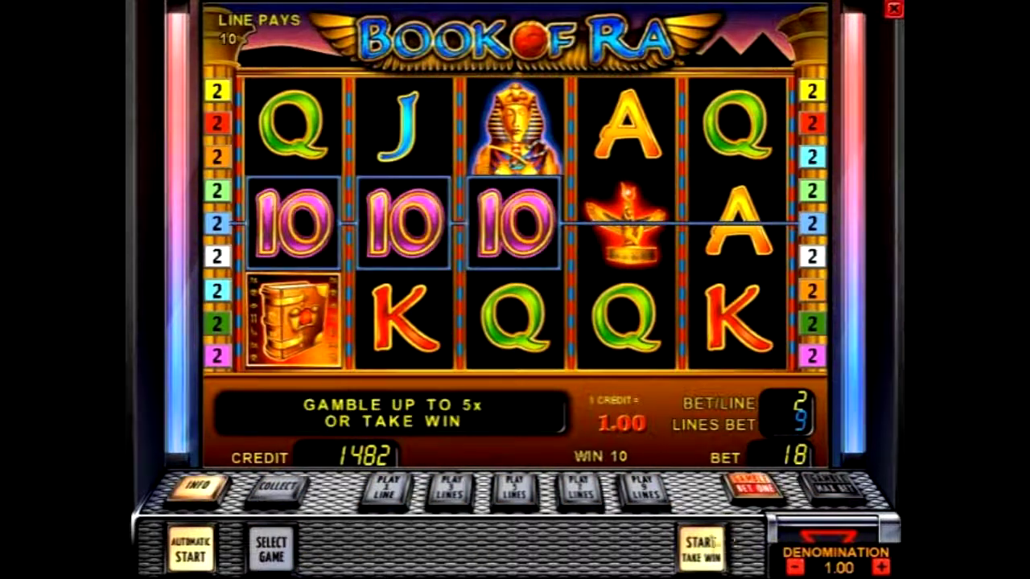
pyautogui.click(707, 546)
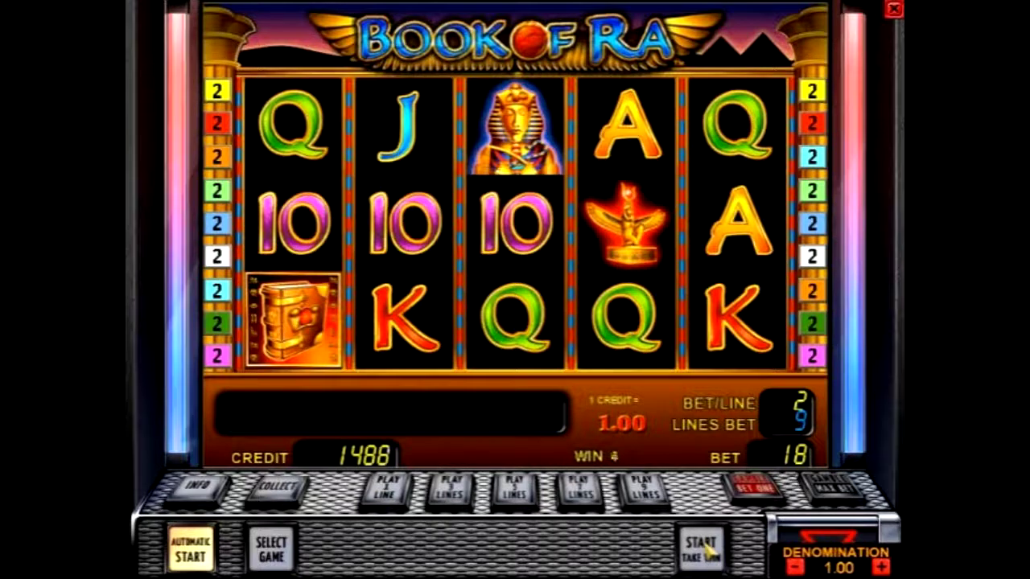
pyautogui.click(272, 532)
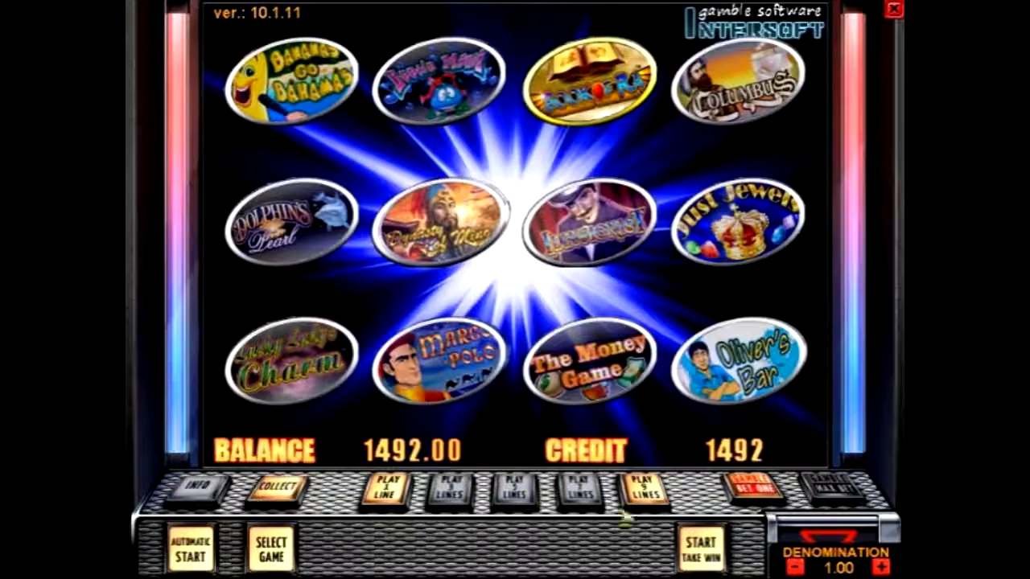
pyautogui.click(295, 559)
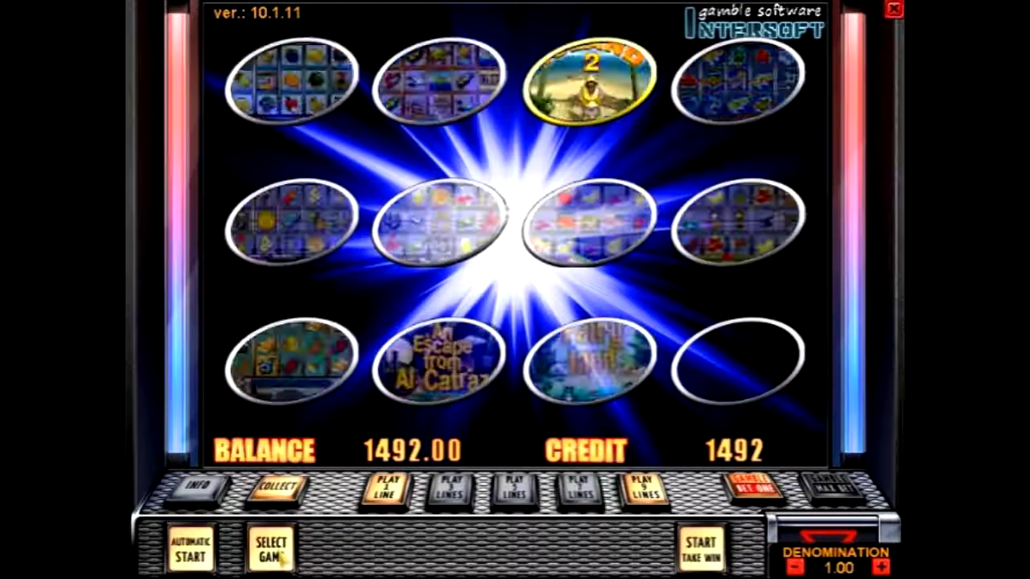
# Step: Move the game ring to Lucky Haunter and launch it
pyautogui.click(643, 501)
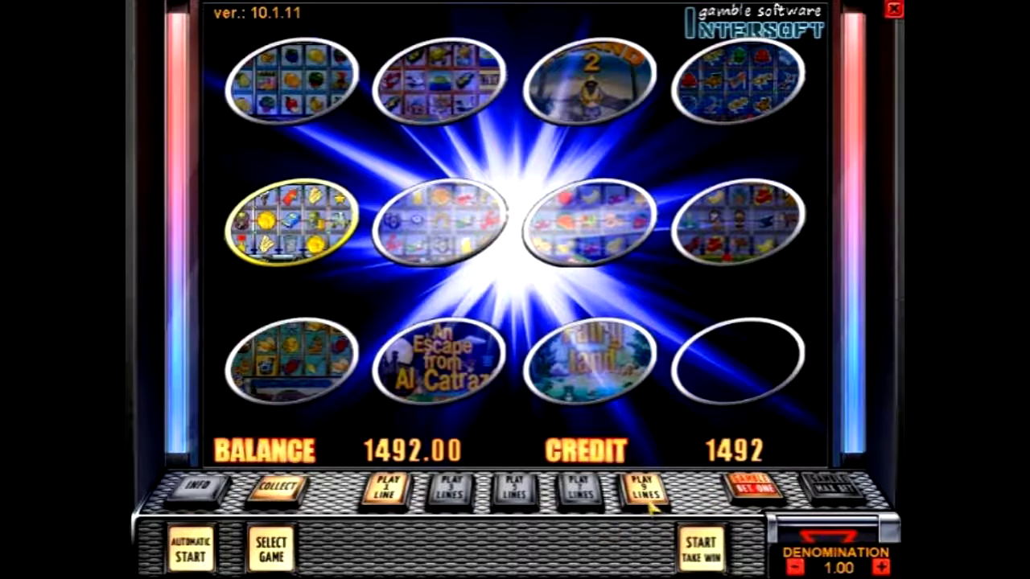
pyautogui.click(648, 498)
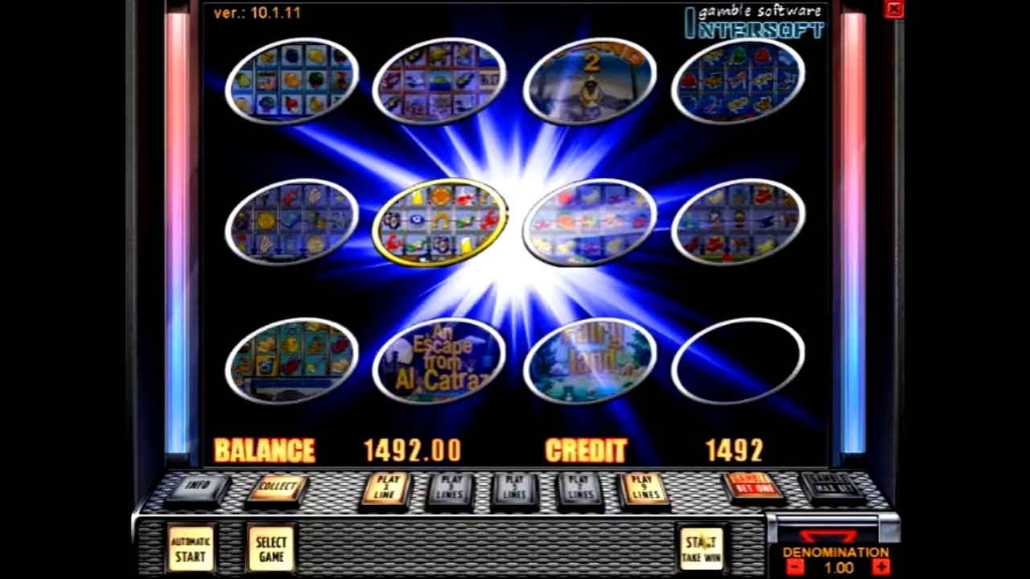
pyautogui.click(700, 540)
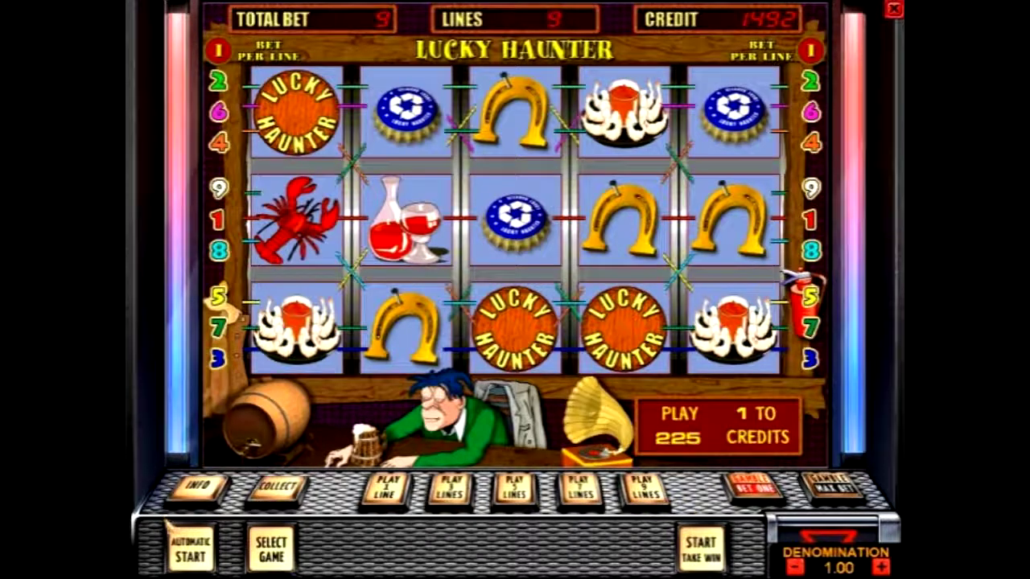
# Step: Raise the bet per line to 5, spin for 45 credits, and gamble the win on the rightmost can
pyautogui.click(753, 486)
pyautogui.click(753, 487)
pyautogui.click(691, 546)
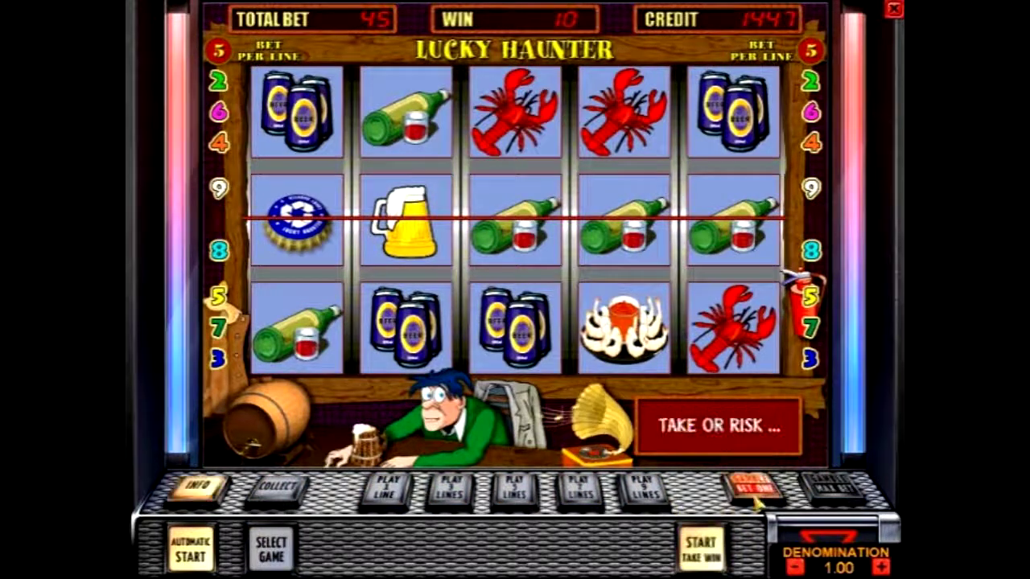
pyautogui.press('Return')
pyautogui.click(647, 492)
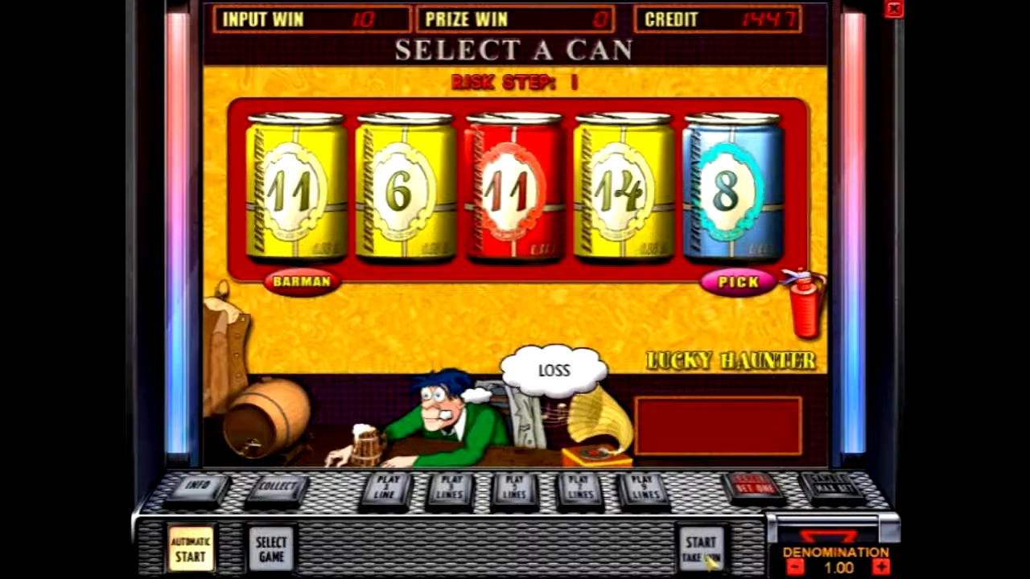
# Step: Spin again at 45 credits, take the 25-credit win, and return to the game menu
pyautogui.press('Return')
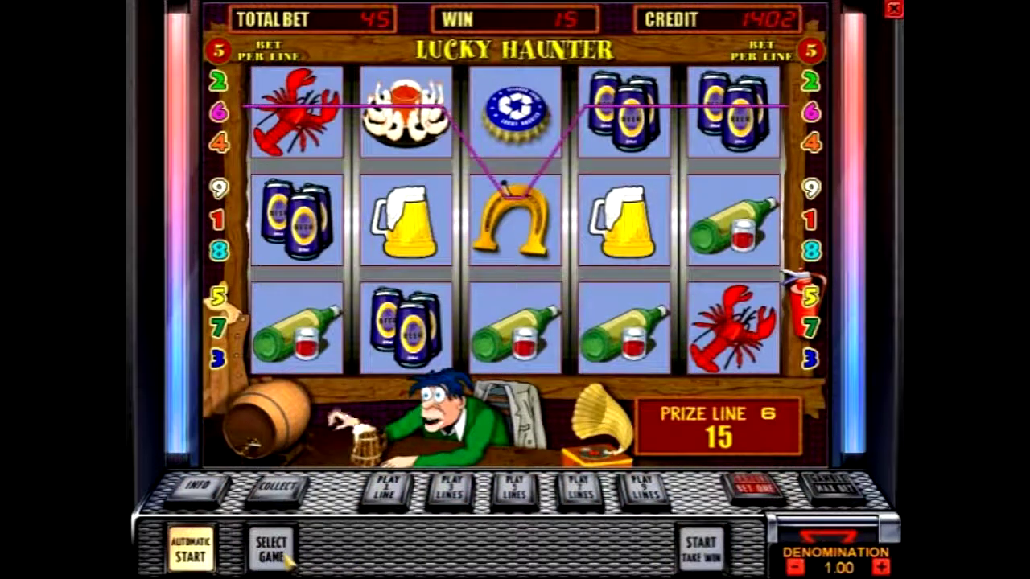
pyautogui.click(707, 546)
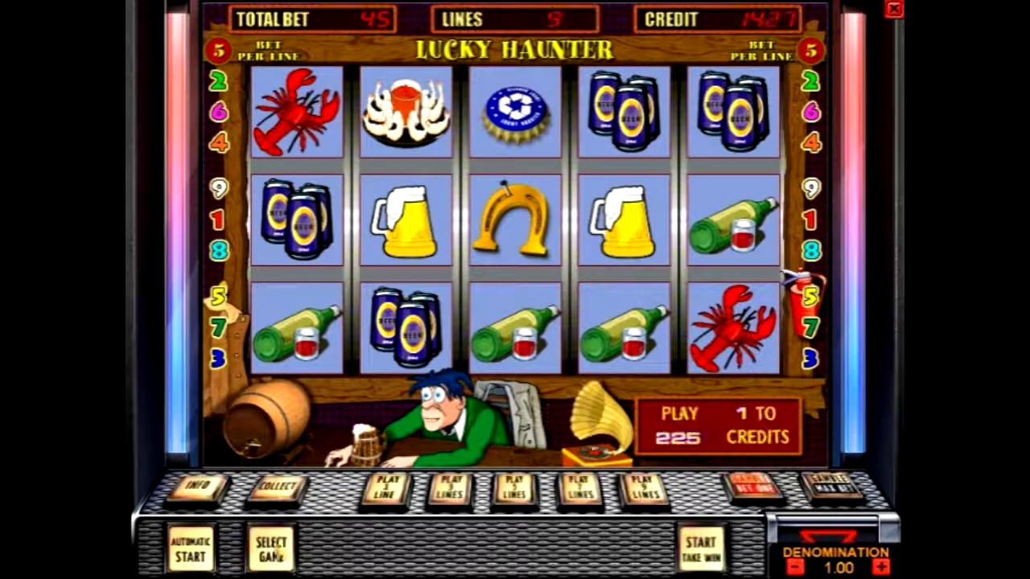
pyautogui.click(271, 549)
pyautogui.click(647, 492)
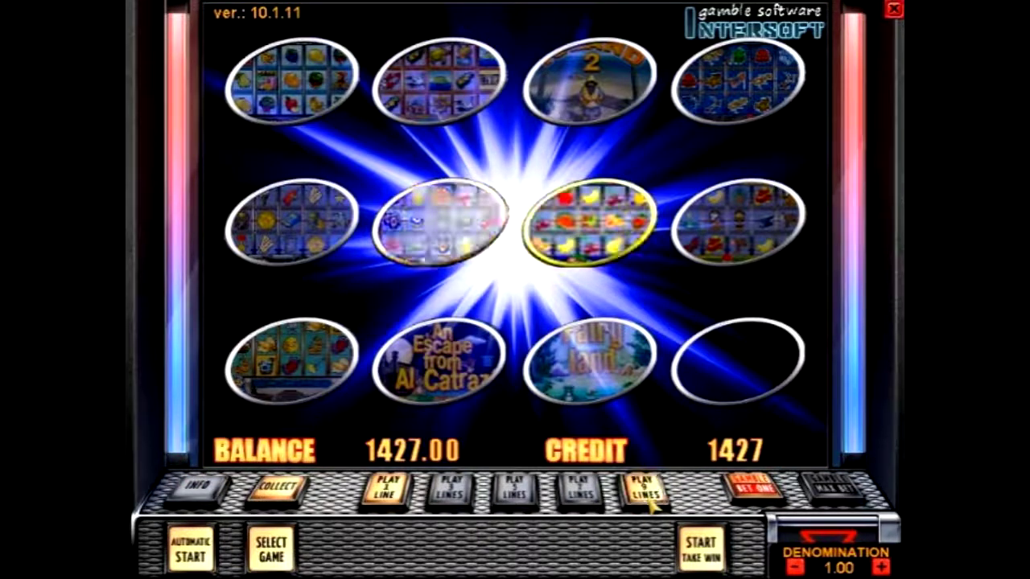
# Step: Step the ring from the dice and cards page to the pyramid game, launch Aztec Gold, spin 21 lines
pyautogui.click(281, 555)
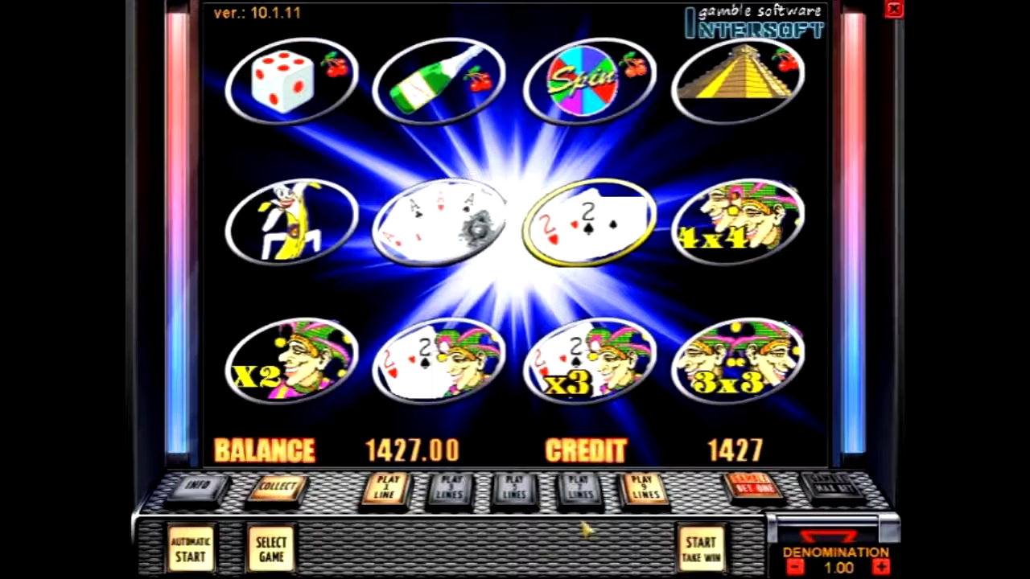
pyautogui.click(648, 492)
pyautogui.click(647, 492)
pyautogui.click(647, 492)
pyautogui.click(648, 493)
pyautogui.click(648, 492)
pyautogui.click(648, 493)
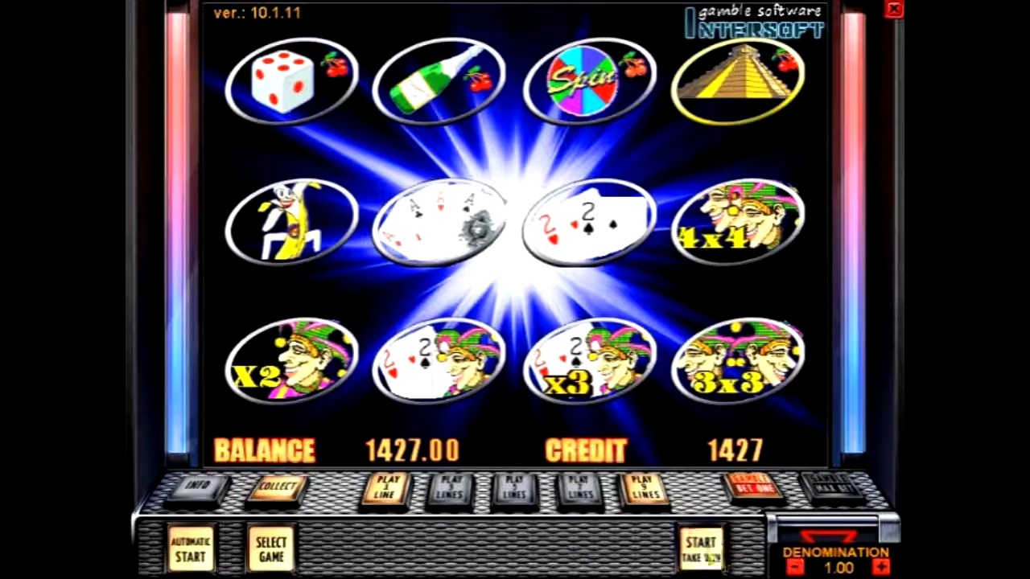
pyautogui.click(720, 549)
pyautogui.click(648, 492)
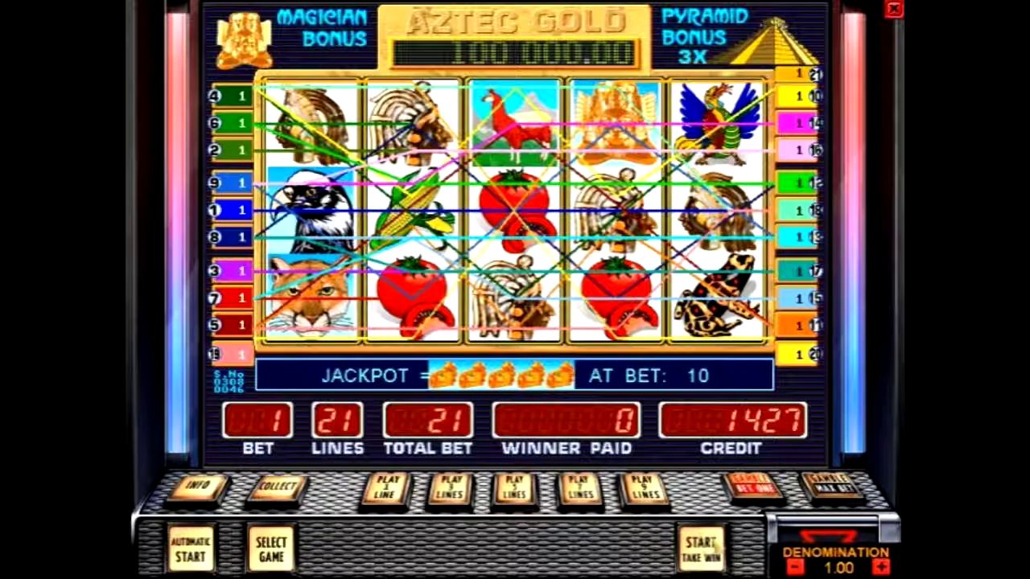